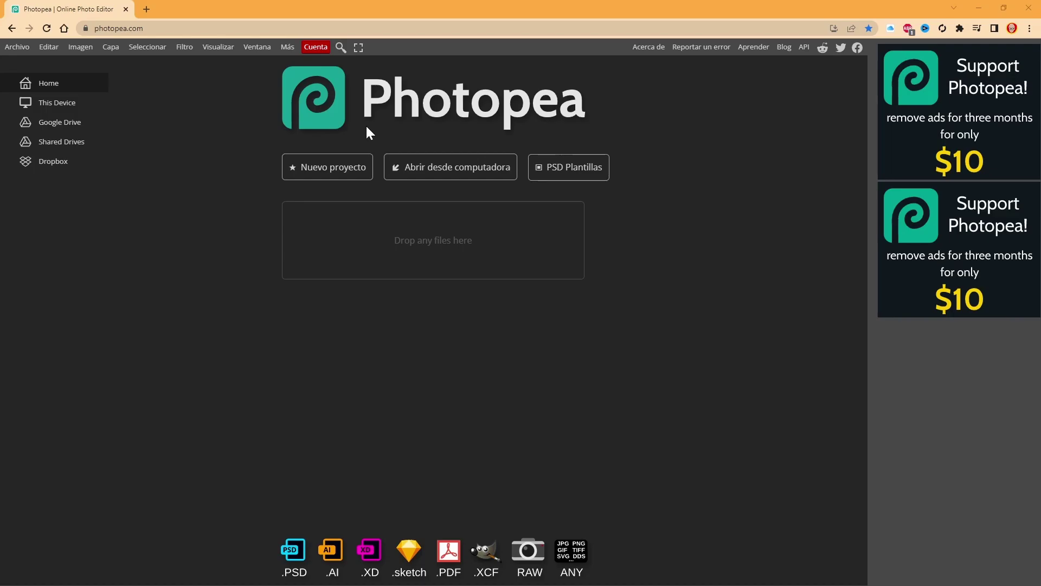
- Open Goku sin filtro.psd from the computer and zoom in and out to inspect it
{"action": "left_click", "coordinate": [16, 46]}
{"action": "left_click", "coordinate": [24, 76]}
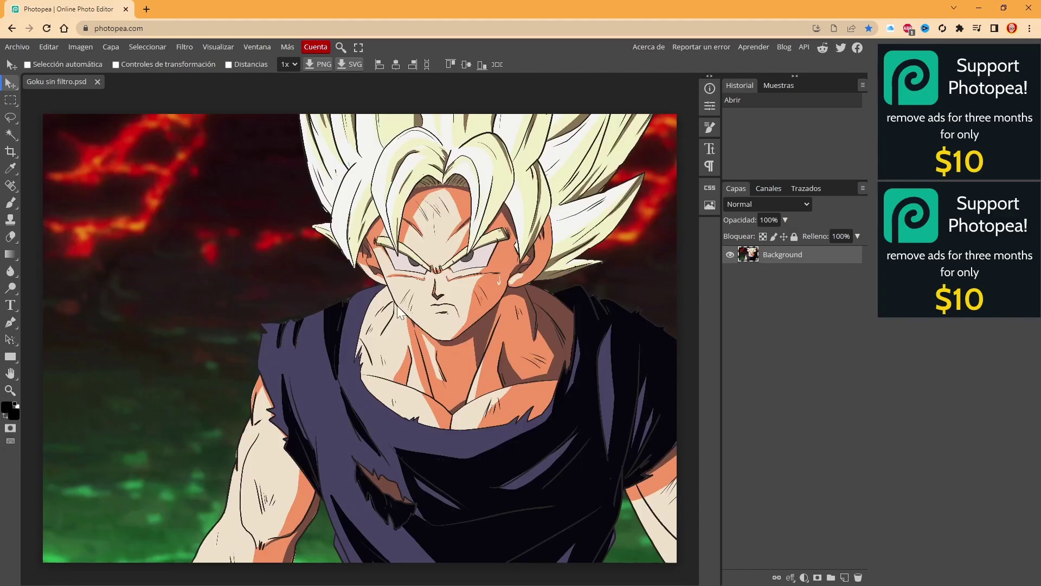
{"action": "scroll", "coordinate": [411, 314], "scroll_direction": "up", "scroll_amount": 5}
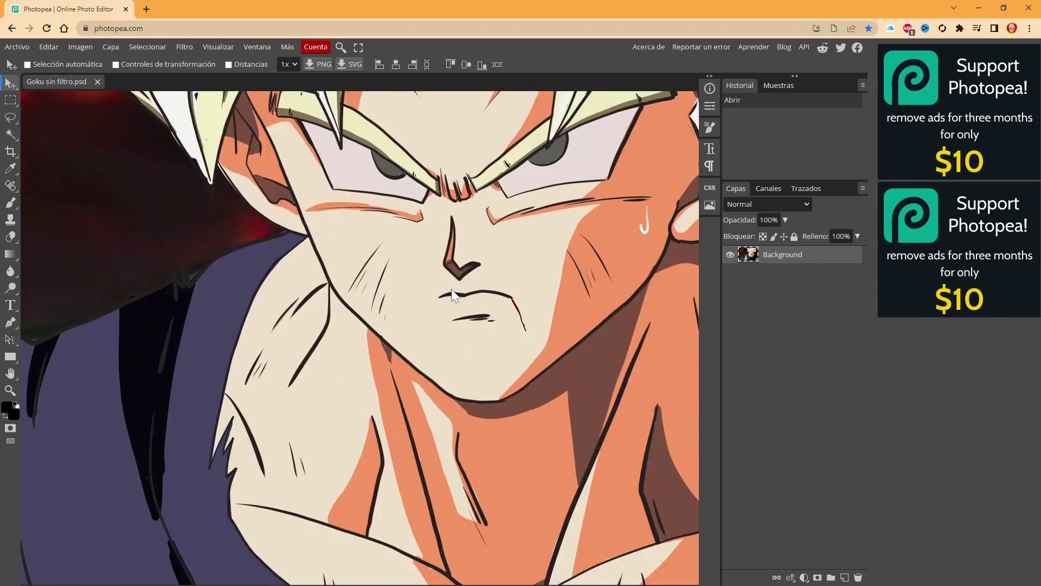
{"action": "scroll", "coordinate": [452, 289], "scroll_direction": "down", "scroll_amount": 3}
{"action": "scroll", "coordinate": [452, 289], "scroll_direction": "down", "scroll_amount": 2}
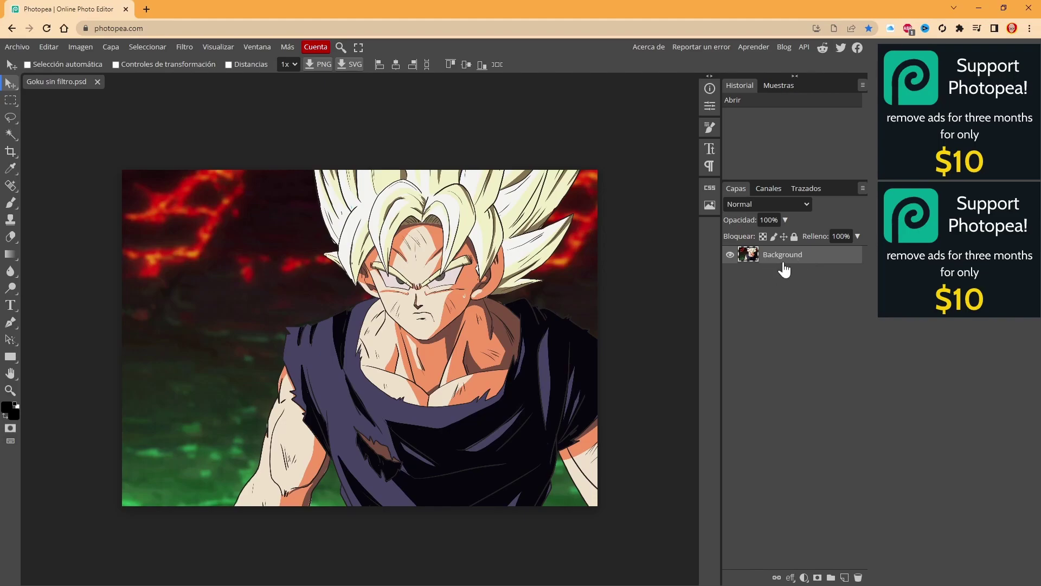
- Duplicate the Goku layer and blur the copy with a 50 px Gaussian blur
{"action": "key", "text": "ctrl+j"}
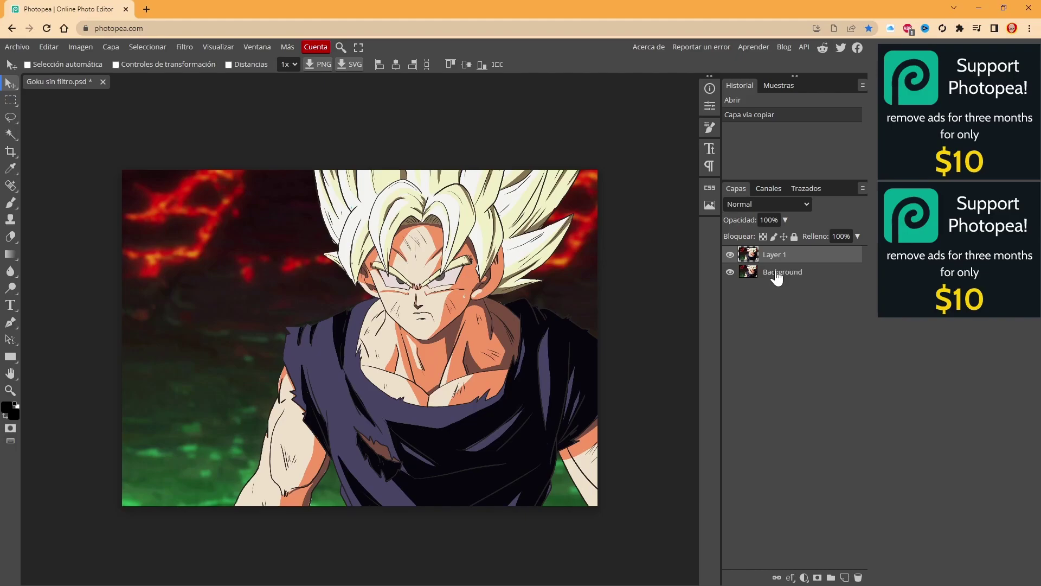
{"action": "left_click", "coordinate": [776, 272]}
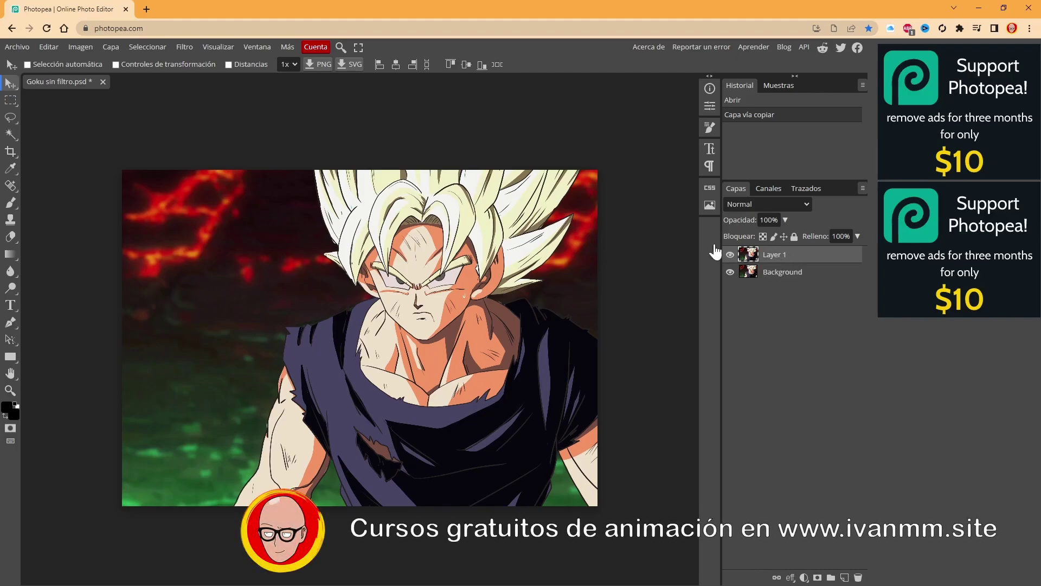
{"action": "left_click", "coordinate": [180, 46]}
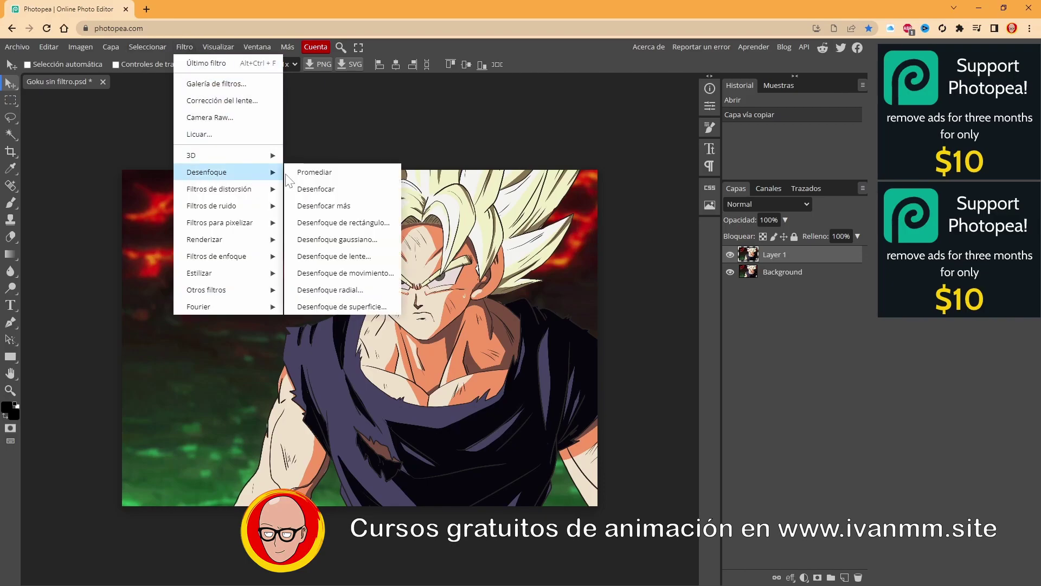
{"action": "left_click", "coordinate": [341, 241]}
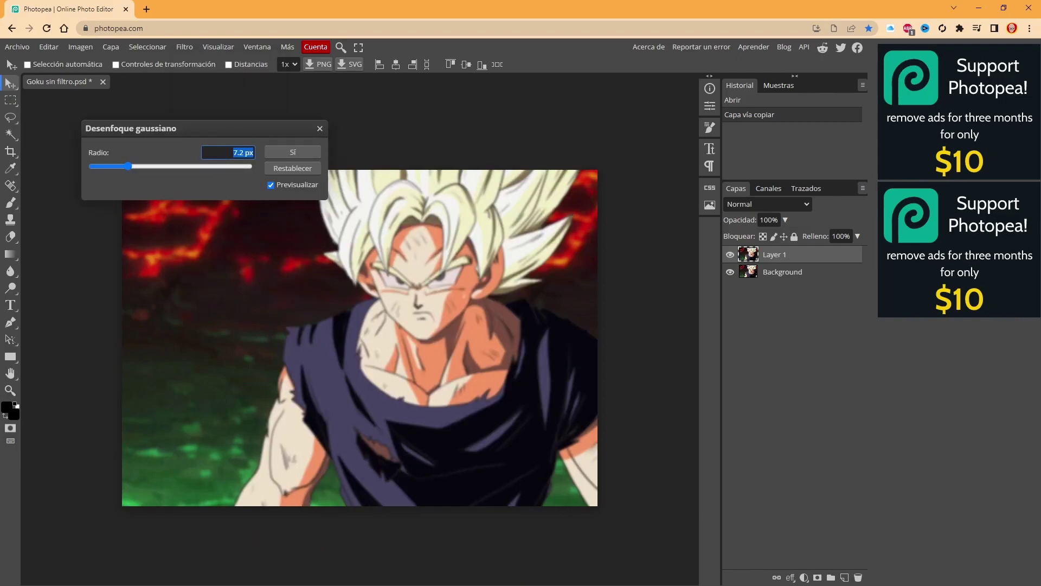
{"action": "type", "text": "50"}
{"action": "left_click", "coordinate": [223, 178]}
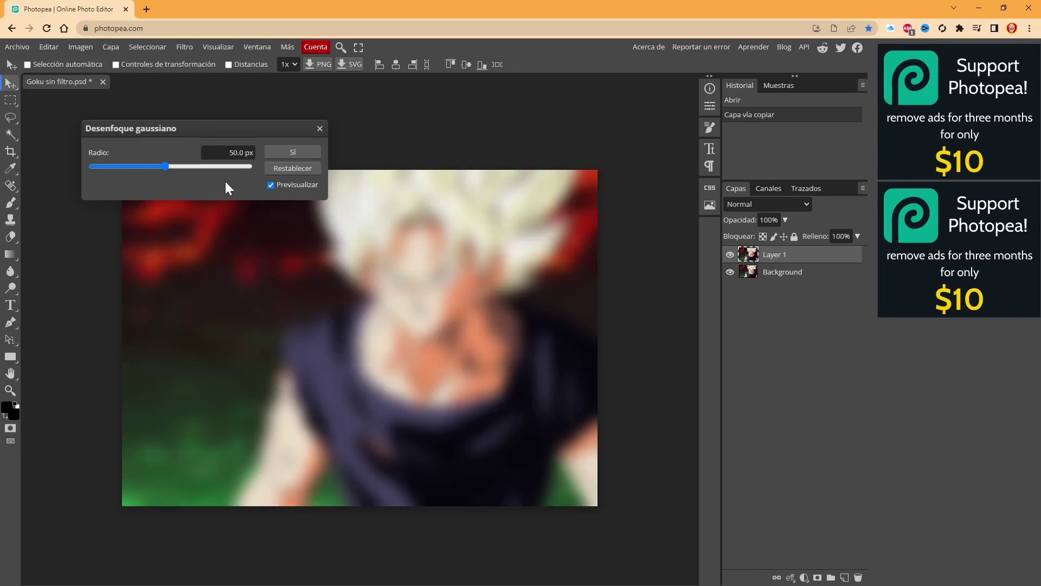
{"action": "left_click", "coordinate": [311, 153]}
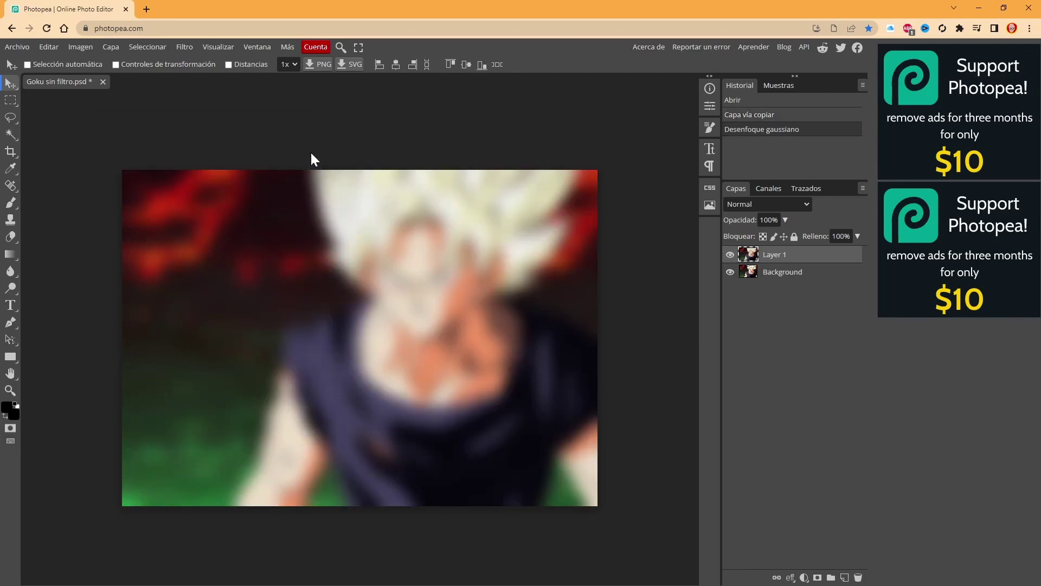
- Lower the blurred Layer 1 to about 30% opacity and merge it with Background
{"action": "key", "text": "g"}
{"action": "left_click", "coordinate": [786, 219]}
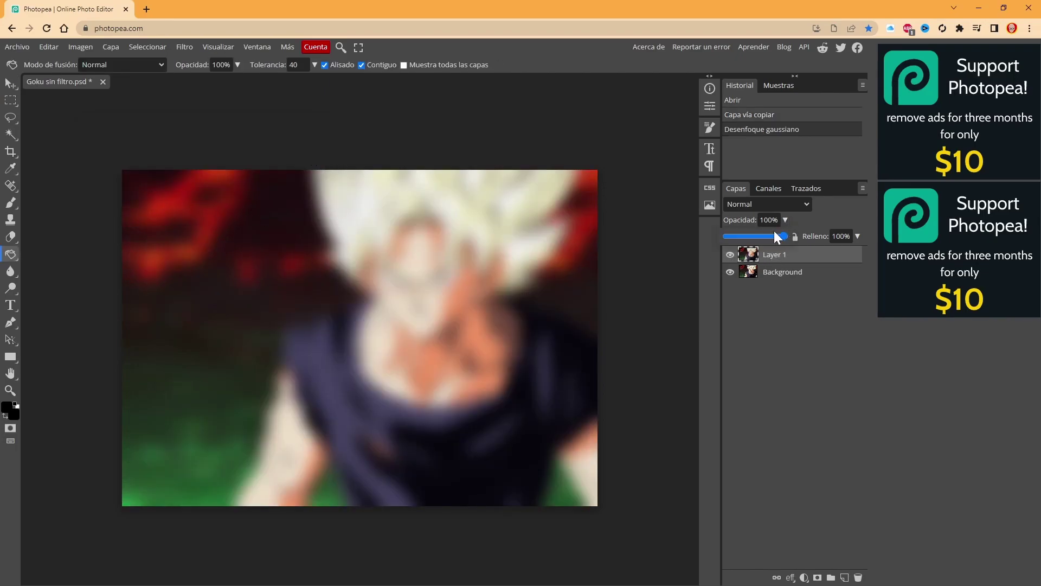
{"action": "left_click_drag", "start_coordinate": [747, 233], "coordinate": [744, 232]}
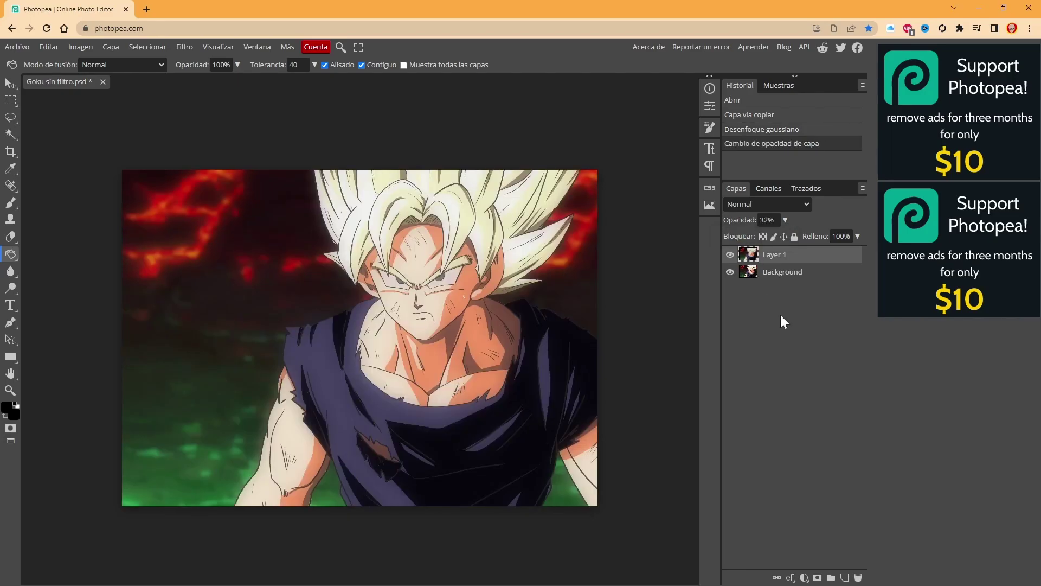
{"action": "left_click", "coordinate": [781, 274]}
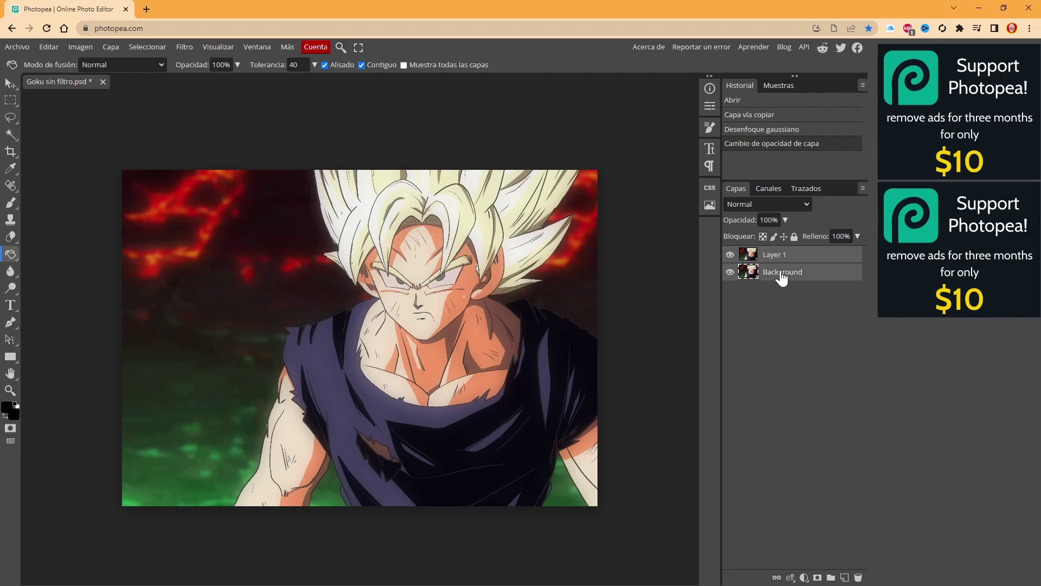
{"action": "right_click", "coordinate": [760, 271]}
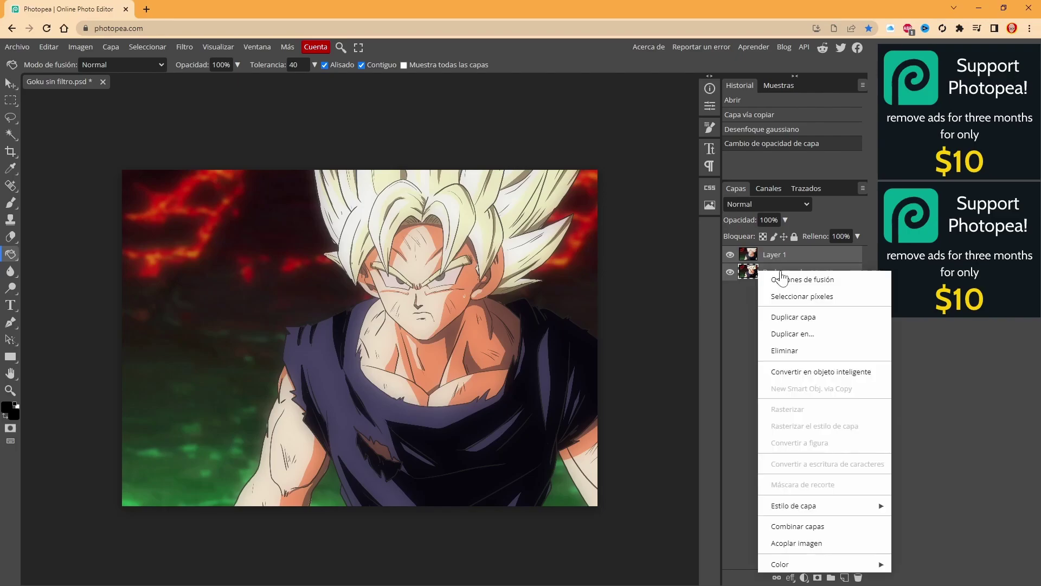
{"action": "left_click", "coordinate": [781, 522]}
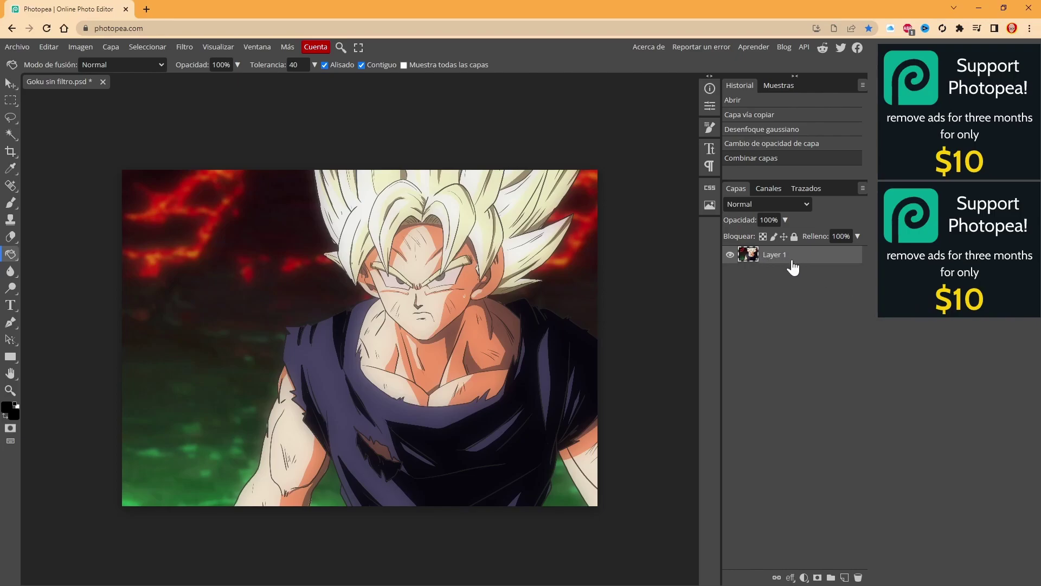
- Copy Layer 1 three times and add empty layers Capa 1, Capa 2, Capa 3 above the copies
{"action": "key", "text": "ctrl+j"}
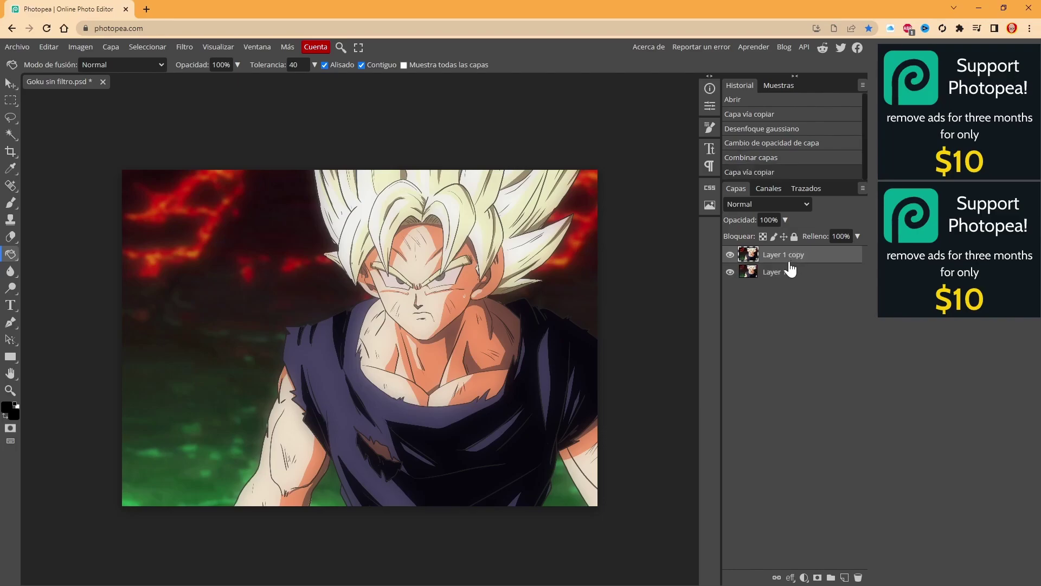
{"action": "key", "text": "ctrl+j"}
{"action": "key", "text": "ctrl+j"}
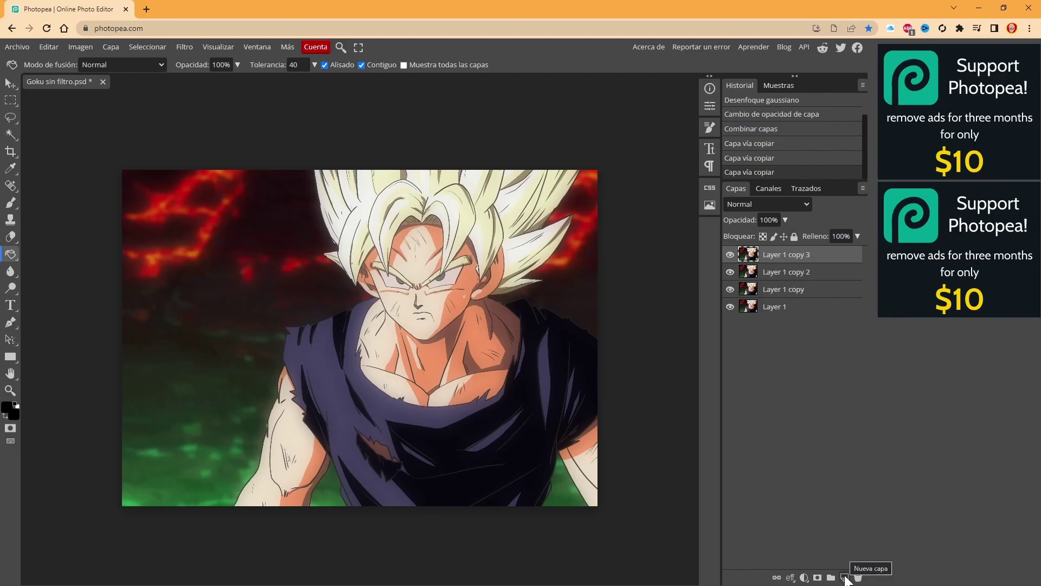
{"action": "left_click", "coordinate": [845, 577]}
{"action": "left_click", "coordinate": [801, 292]}
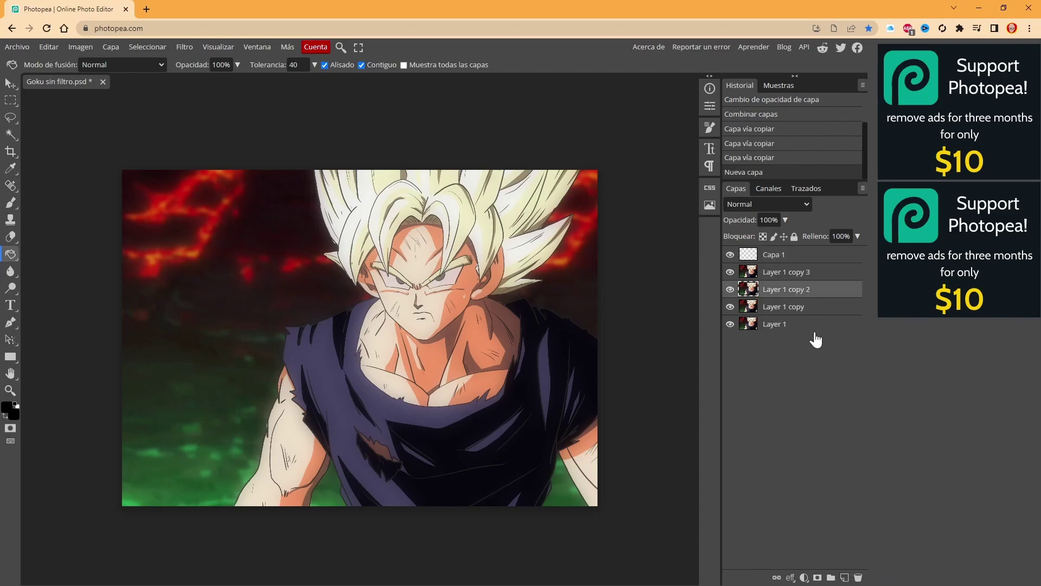
{"action": "left_click", "coordinate": [845, 577]}
{"action": "left_click", "coordinate": [799, 325]}
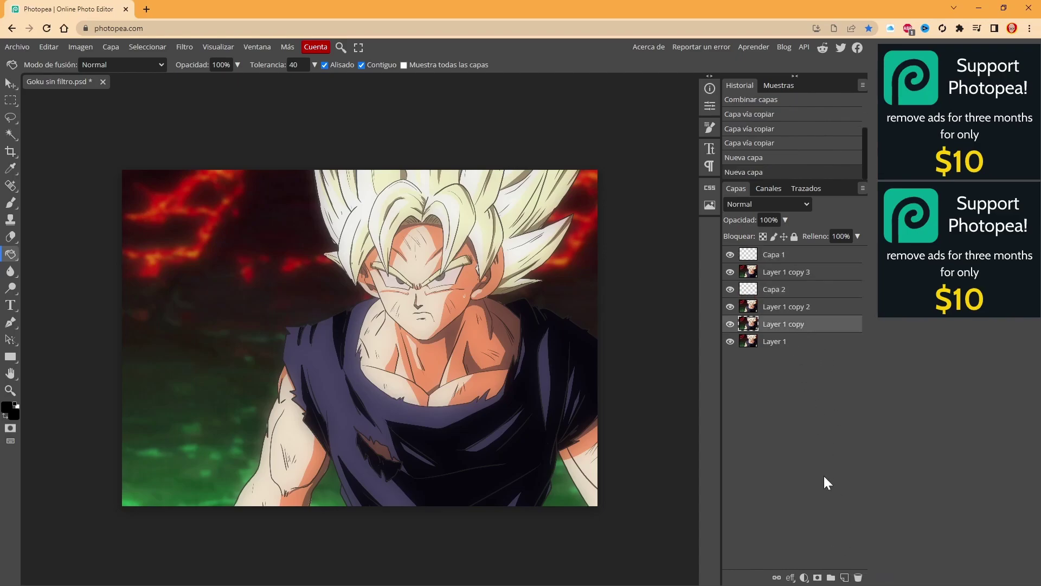
{"action": "left_click", "coordinate": [845, 577]}
{"action": "left_click", "coordinate": [783, 256]}
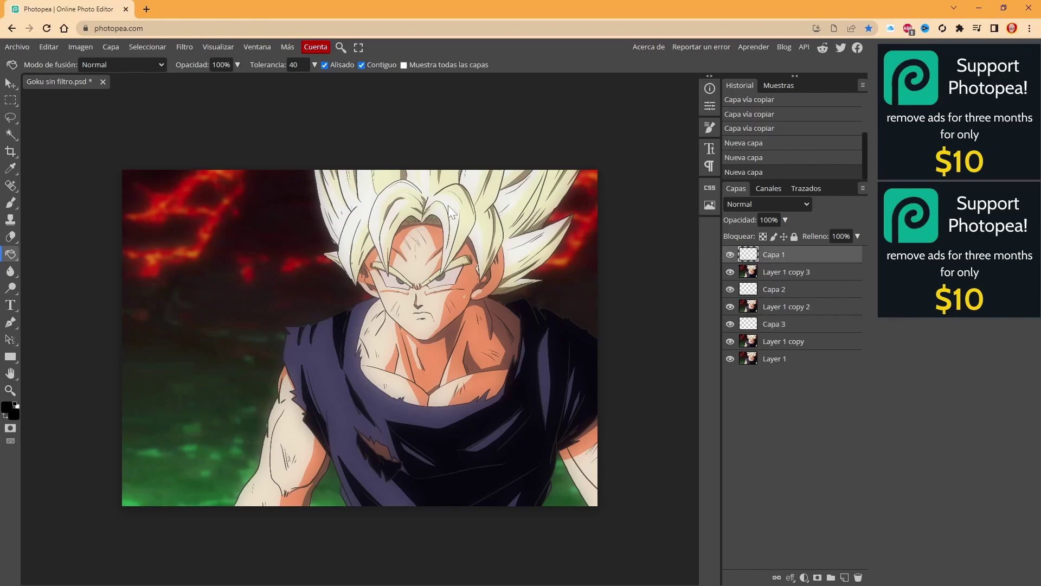
- Choose the Paint Bucket and fill Capa 1 with solid blue
{"action": "right_click", "coordinate": [14, 257]}
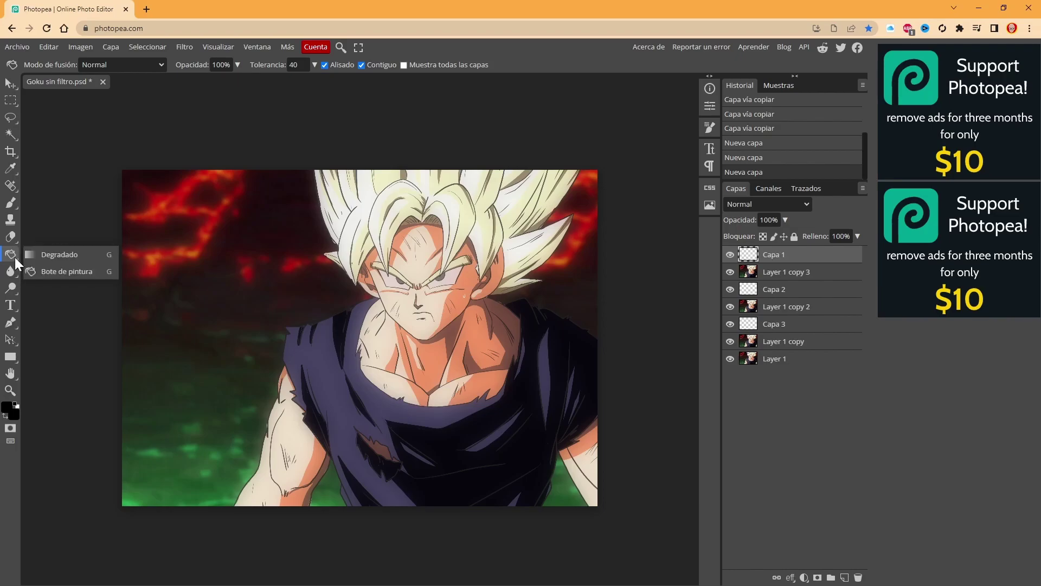
{"action": "left_click", "coordinate": [57, 272]}
{"action": "left_click", "coordinate": [7, 408]}
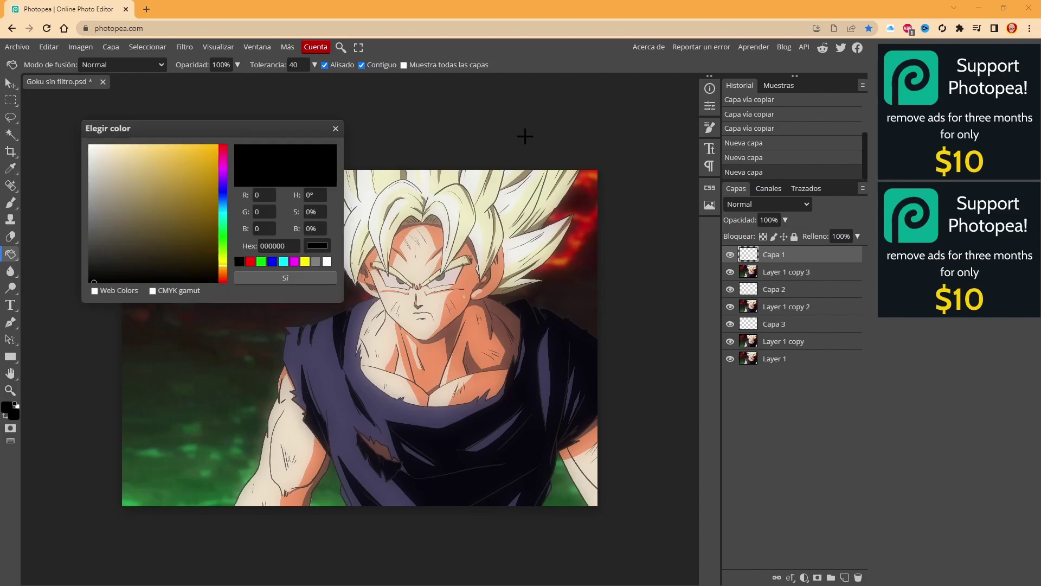
{"action": "left_click", "coordinate": [273, 262]}
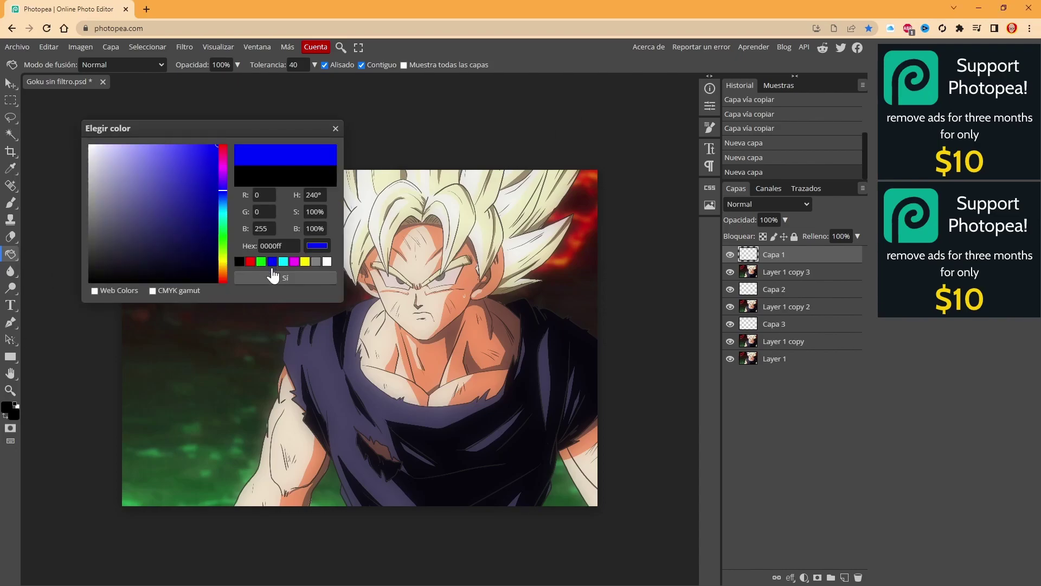
{"action": "left_click", "coordinate": [274, 277]}
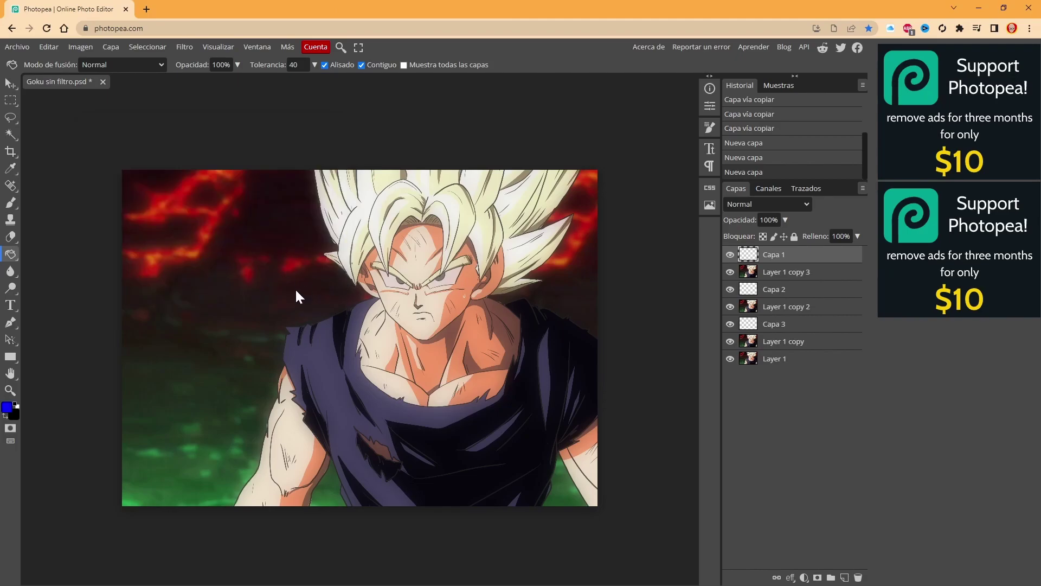
{"action": "left_click", "coordinate": [296, 290]}
- Fill Capa 2 with solid green and Capa 3 with solid red
{"action": "left_click", "coordinate": [819, 290]}
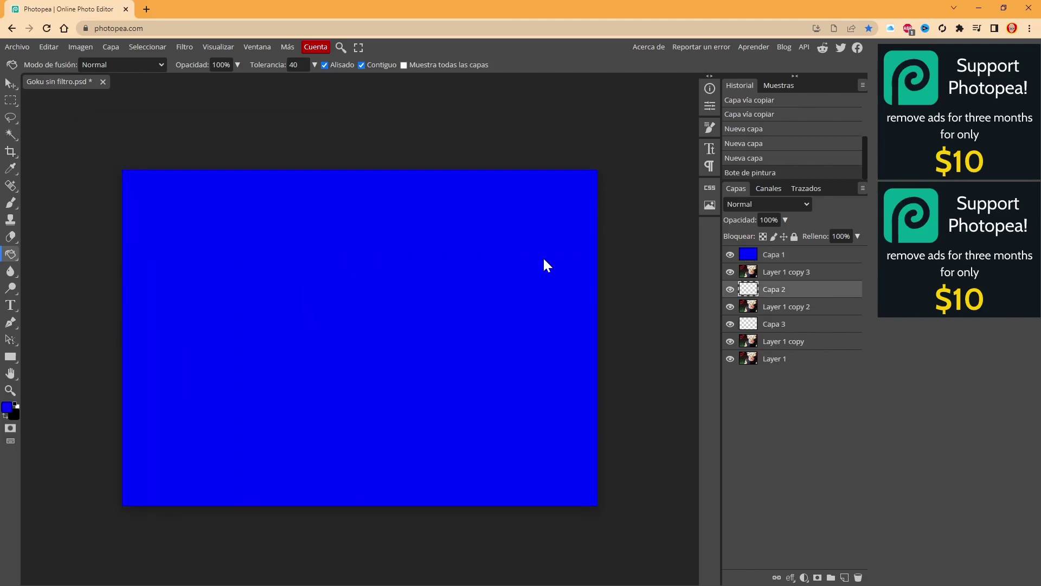
{"action": "left_click", "coordinate": [8, 407]}
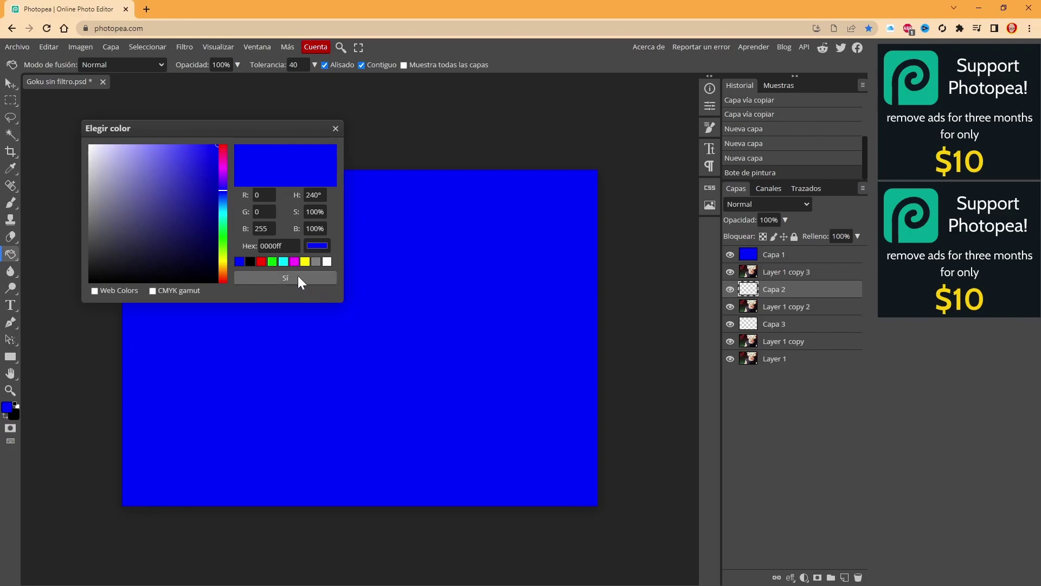
{"action": "left_click", "coordinate": [272, 262]}
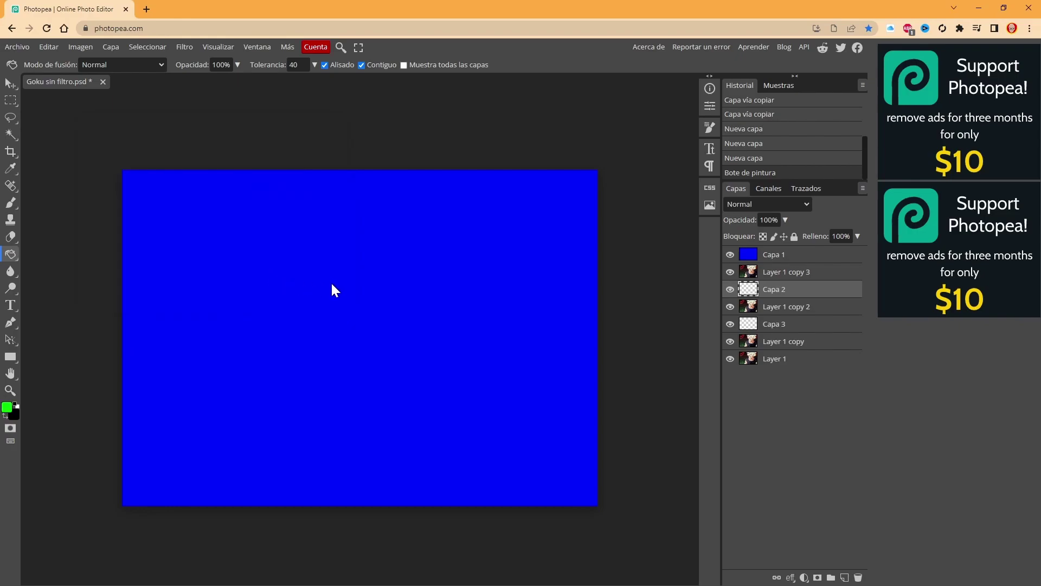
{"action": "left_click", "coordinate": [332, 287]}
{"action": "left_click", "coordinate": [798, 325]}
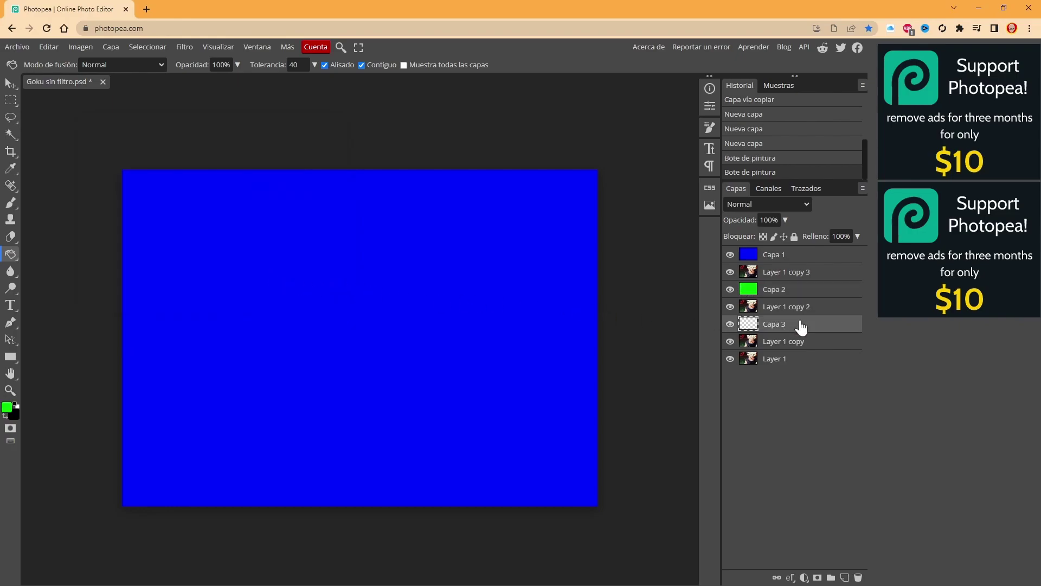
{"action": "left_click", "coordinate": [8, 408]}
{"action": "left_click", "coordinate": [273, 262]}
{"action": "left_click", "coordinate": [380, 282]}
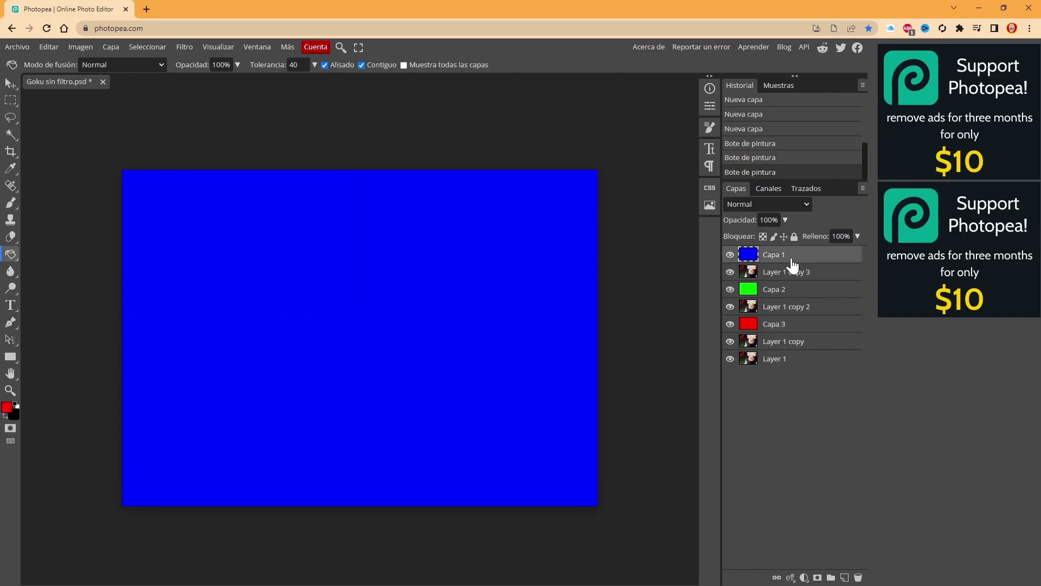
{"action": "left_click", "coordinate": [770, 258]}
- Set Capa 1, Capa 2 and Capa 3 each to the Multiplicar blend mode
{"action": "left_click", "coordinate": [750, 206]}
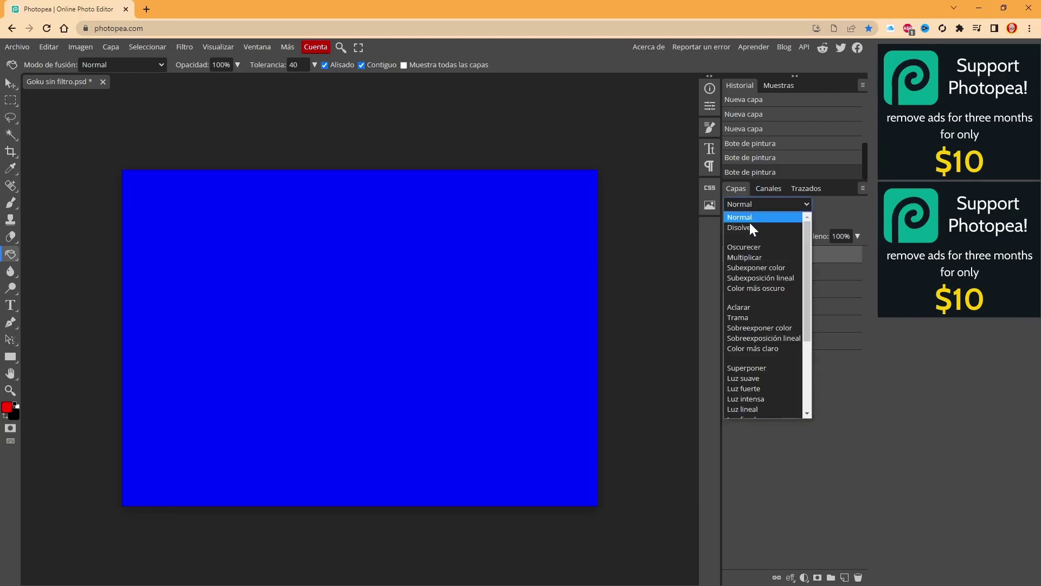
{"action": "left_click", "coordinate": [750, 257]}
{"action": "left_click", "coordinate": [789, 290]}
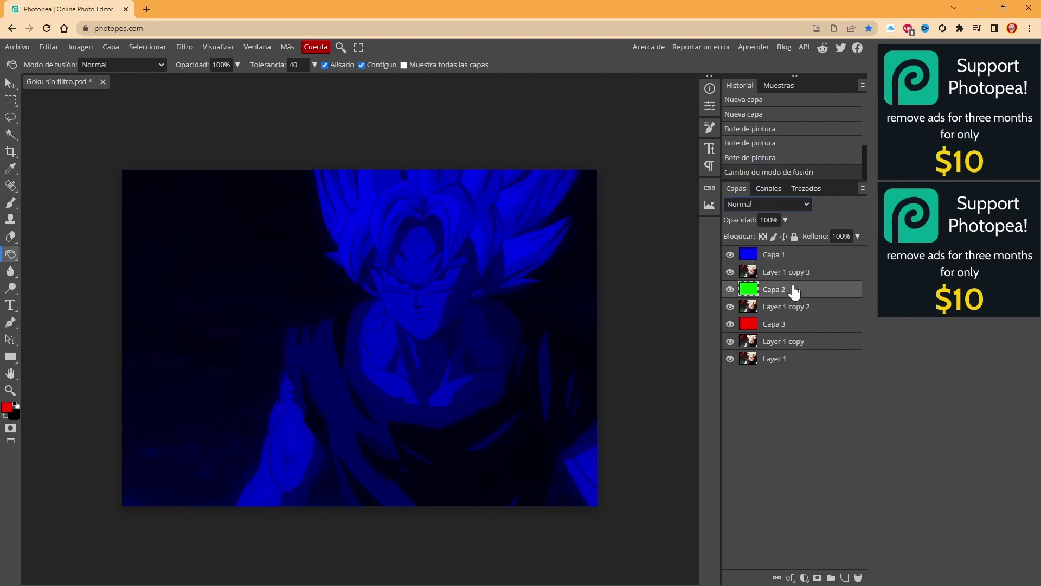
{"action": "left_click", "coordinate": [744, 205]}
{"action": "left_click", "coordinate": [744, 257]}
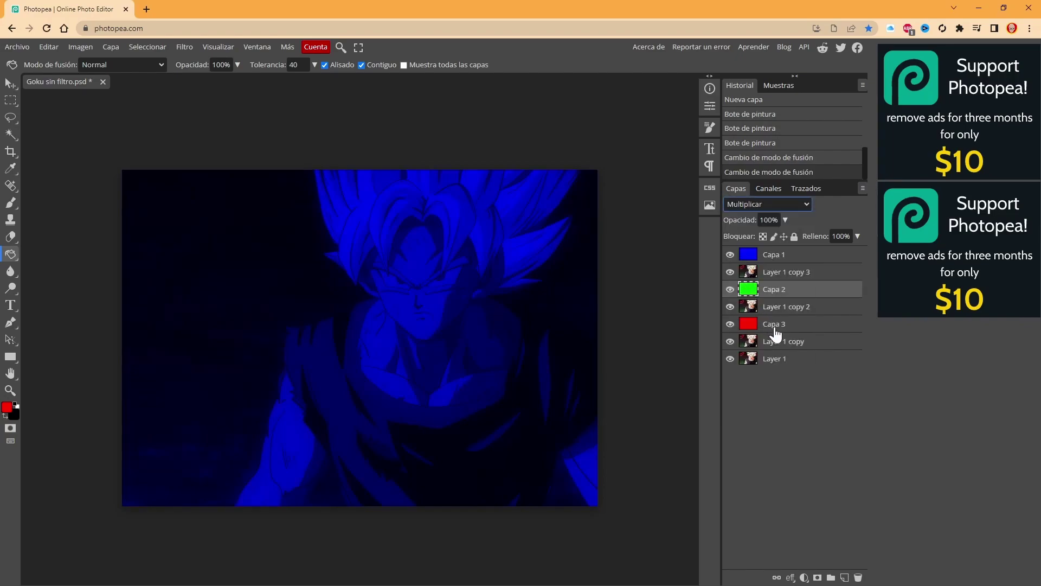
{"action": "left_click", "coordinate": [773, 326]}
{"action": "left_click", "coordinate": [756, 206]}
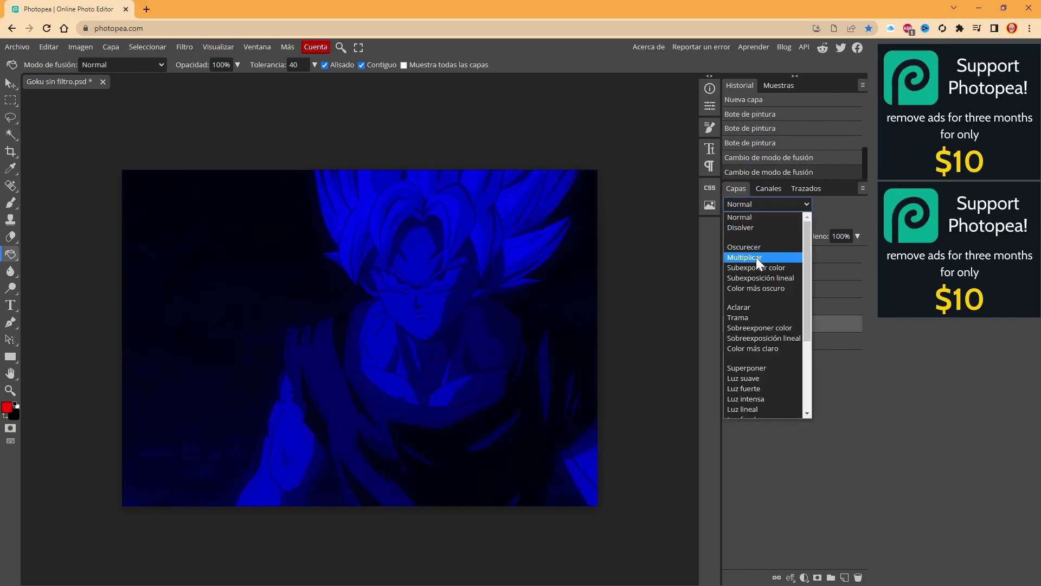
{"action": "left_click", "coordinate": [756, 257]}
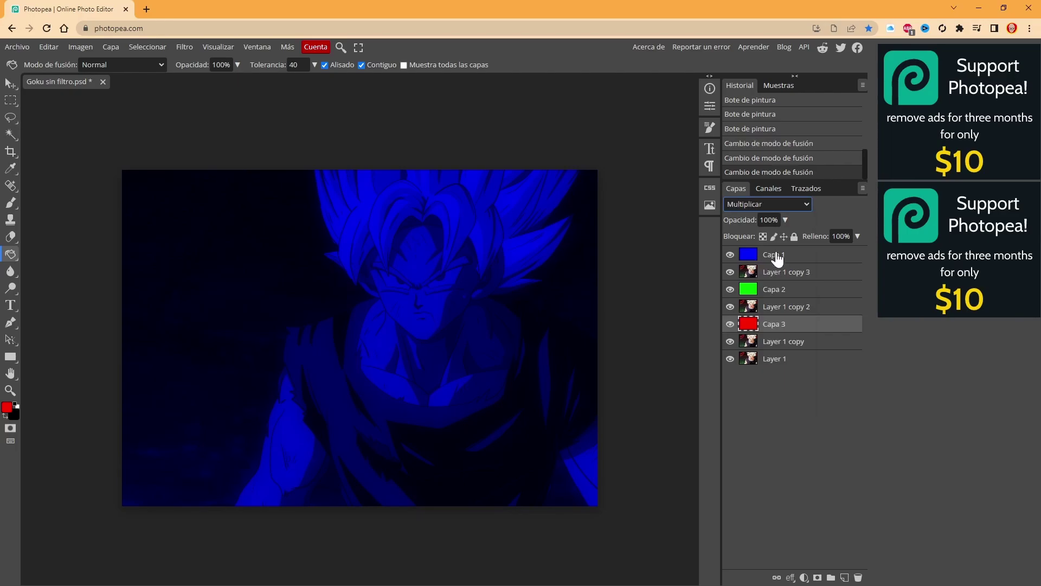
{"action": "left_click", "coordinate": [777, 258]}
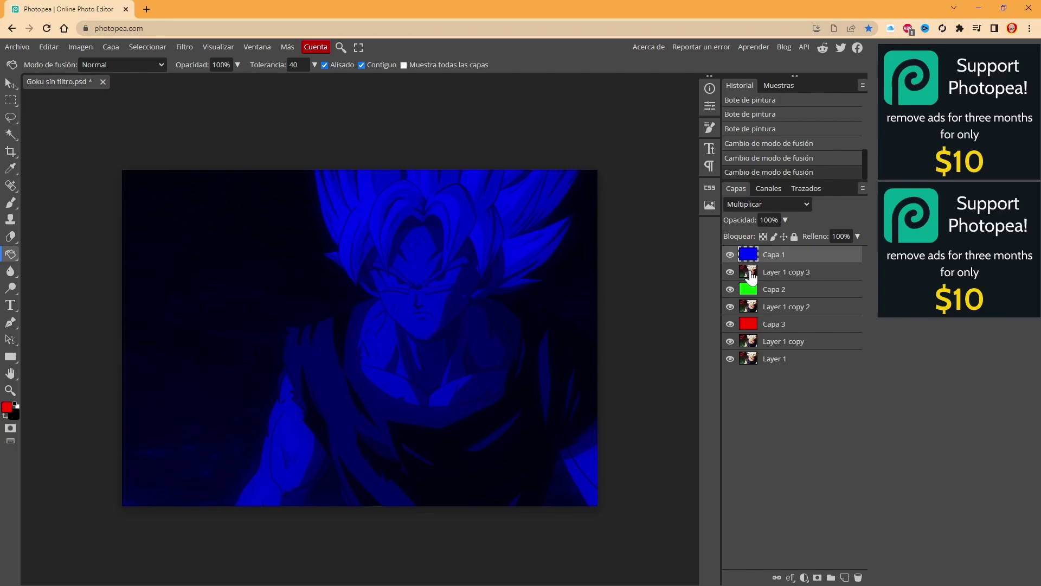
- Merge Capa 1, Capa 2 and Capa 3 each with the Layer 1 copy beneath it
{"action": "left_click", "coordinate": [752, 278], "text": "ctrl"}
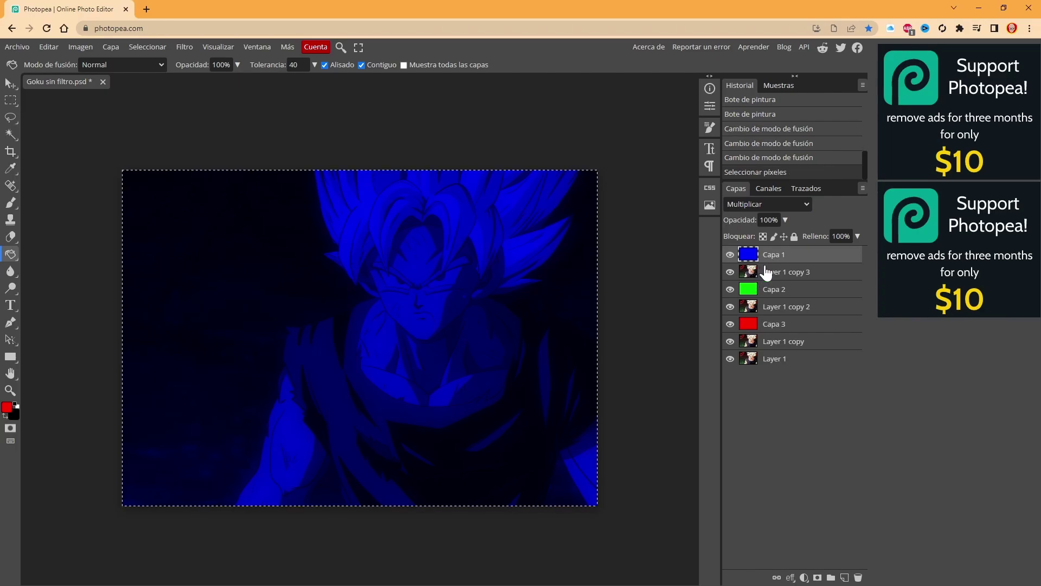
{"action": "left_click", "coordinate": [768, 274]}
{"action": "right_click", "coordinate": [769, 275]}
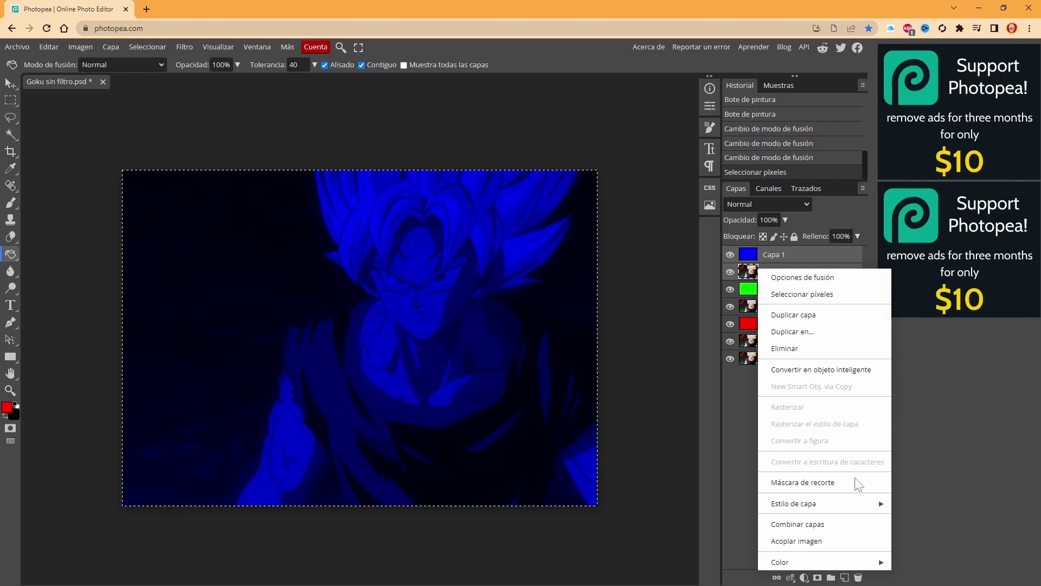
{"action": "left_click", "coordinate": [800, 524]}
{"action": "left_click", "coordinate": [775, 274]}
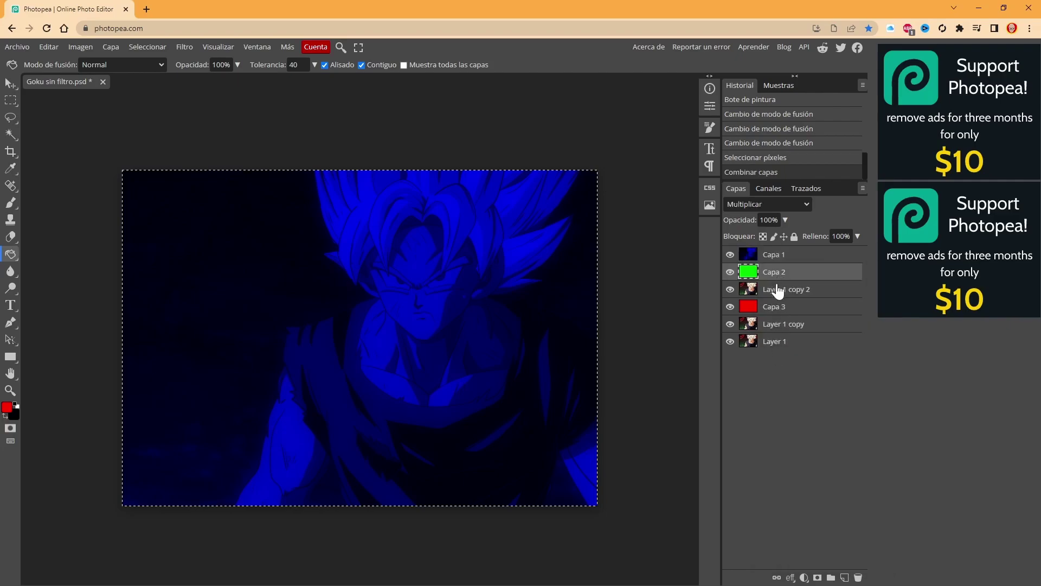
{"action": "right_click", "coordinate": [777, 290]}
{"action": "left_click", "coordinate": [682, 539]}
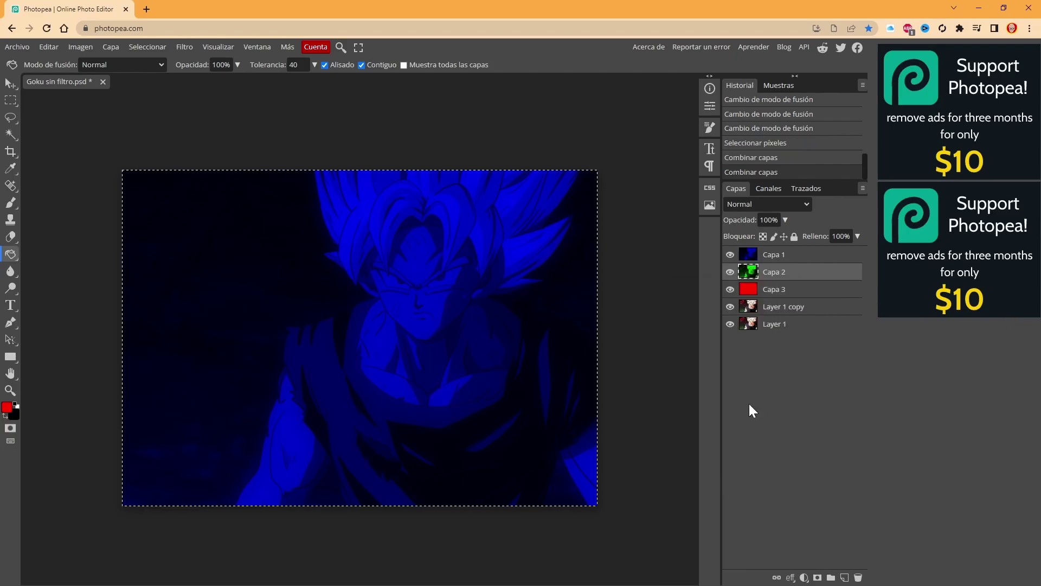
{"action": "left_click", "coordinate": [773, 289]}
{"action": "left_click", "coordinate": [773, 307], "text": "ctrl"}
{"action": "right_click", "coordinate": [773, 309]}
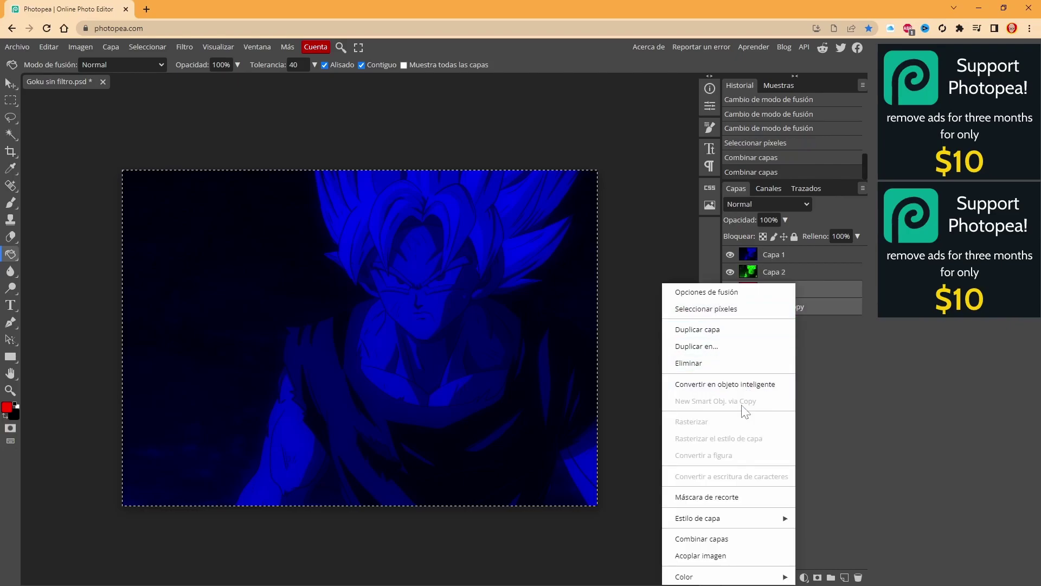
{"action": "left_click", "coordinate": [705, 538]}
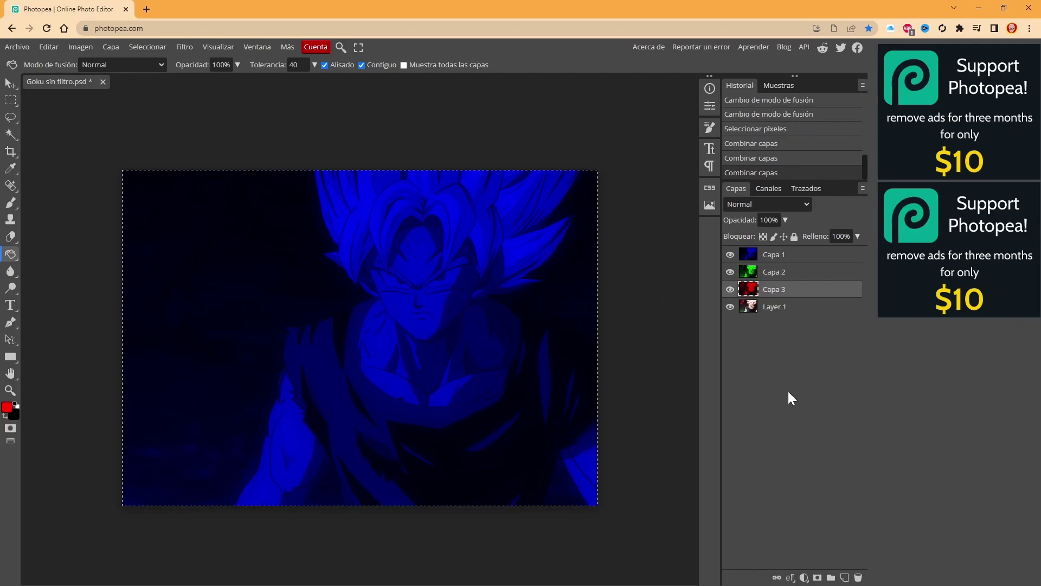
{"action": "left_click", "coordinate": [775, 255]}
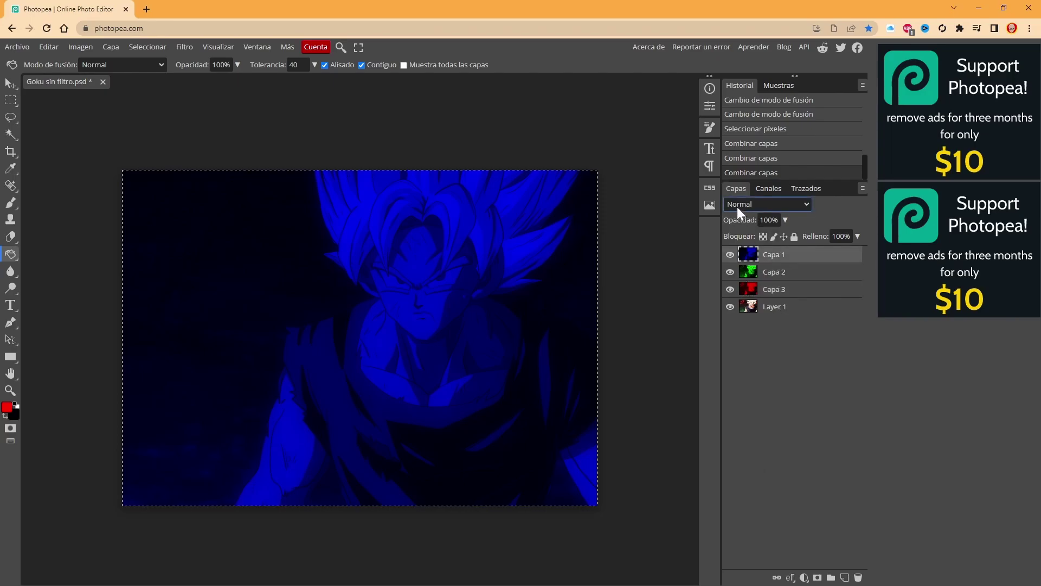
- Switch Capa 1, Capa 2 and Capa 3 to the Trama blend mode
{"action": "left_click", "coordinate": [738, 208]}
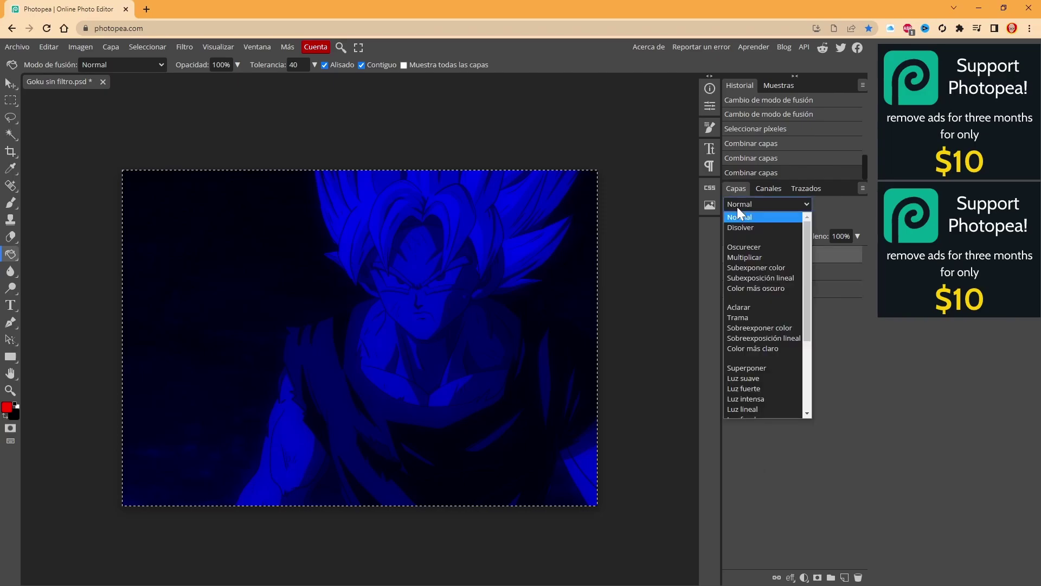
{"action": "left_click", "coordinate": [760, 316]}
{"action": "left_click", "coordinate": [769, 271]}
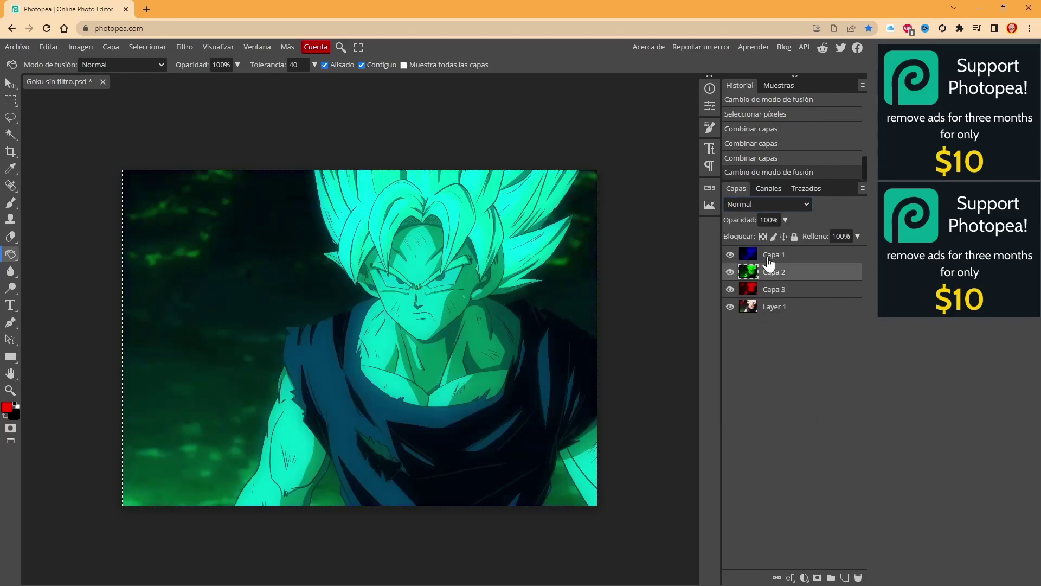
{"action": "left_click", "coordinate": [754, 204]}
{"action": "left_click", "coordinate": [751, 318]}
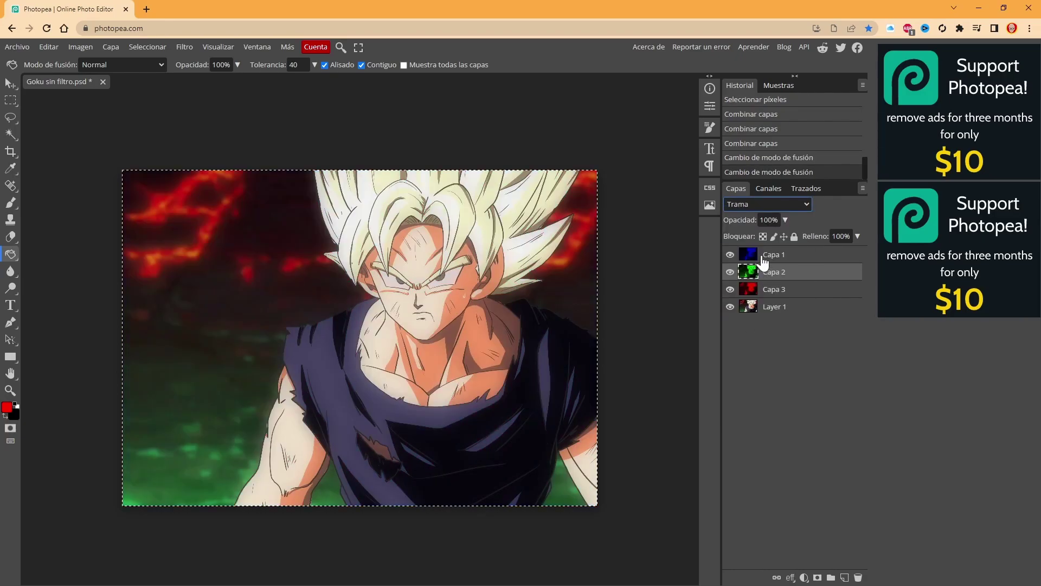
{"action": "left_click", "coordinate": [770, 289]}
{"action": "left_click", "coordinate": [765, 204]}
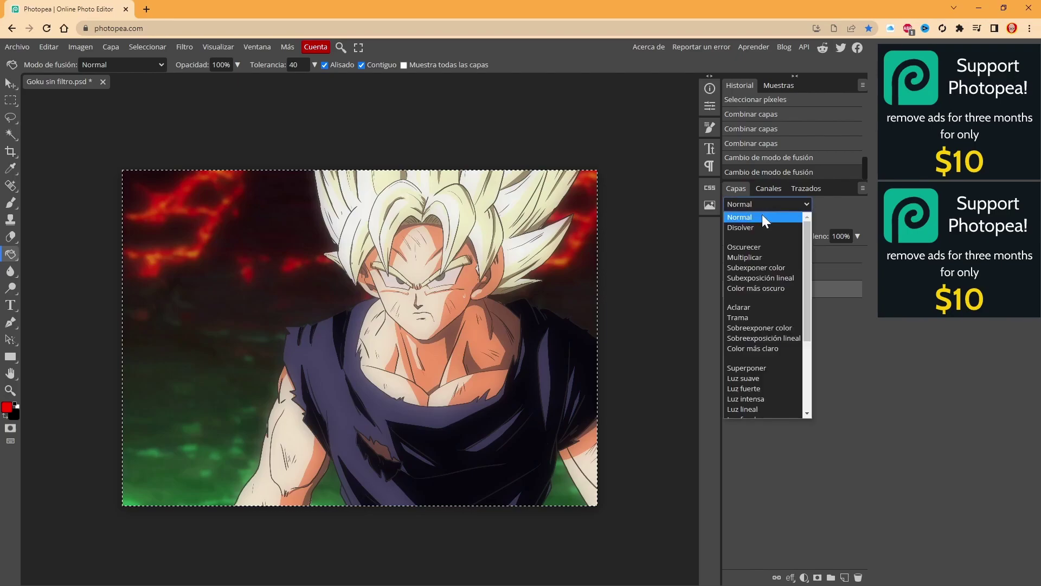
{"action": "left_click", "coordinate": [751, 317]}
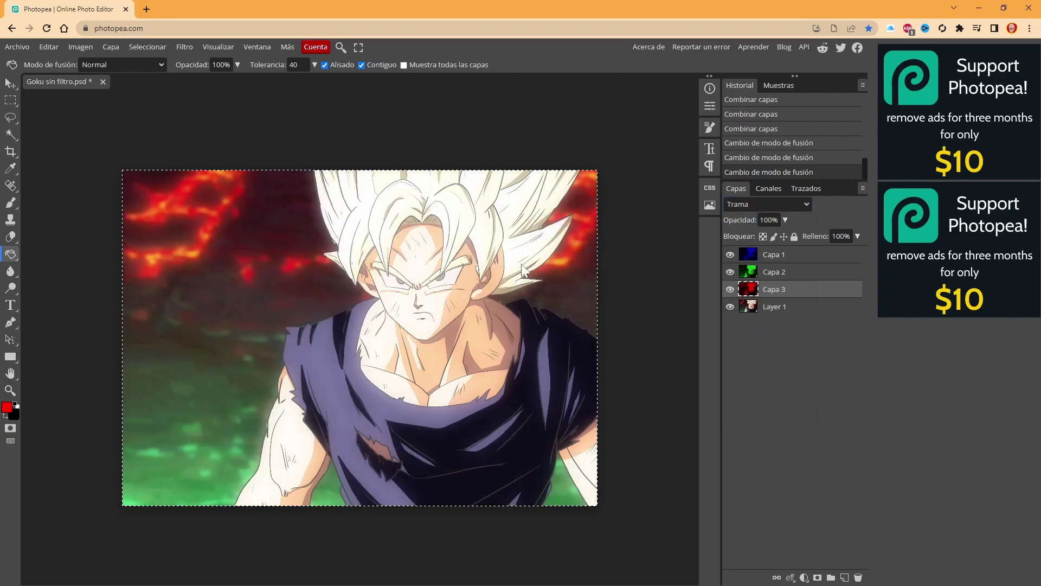
{"action": "key", "text": "v"}
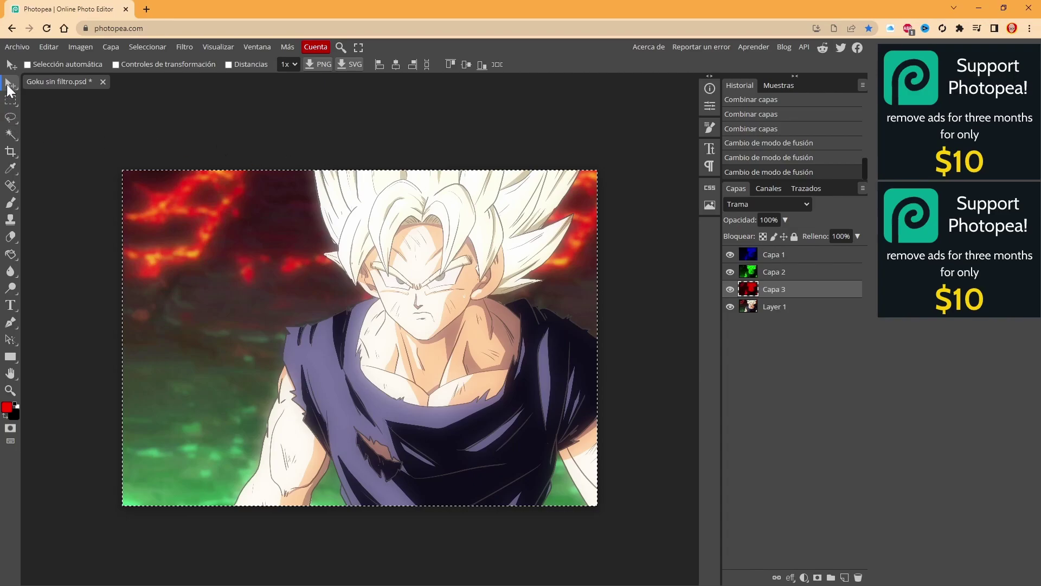
- Nudge the red and green layers a few pixels out of alignment, then deselect
{"action": "left_click_drag", "start_coordinate": [481, 304], "coordinate": [484, 304]}
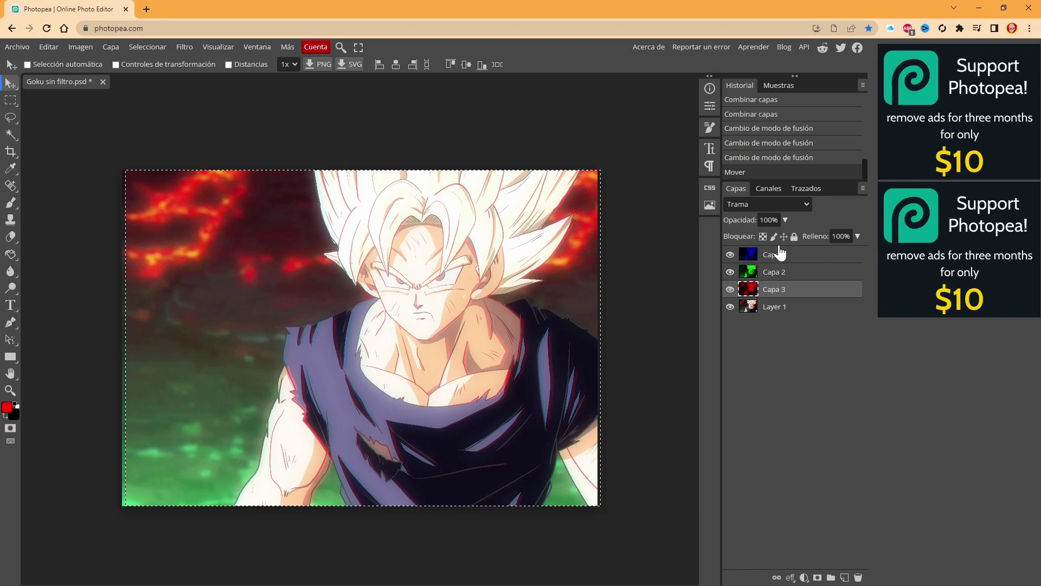
{"action": "left_click", "coordinate": [790, 277]}
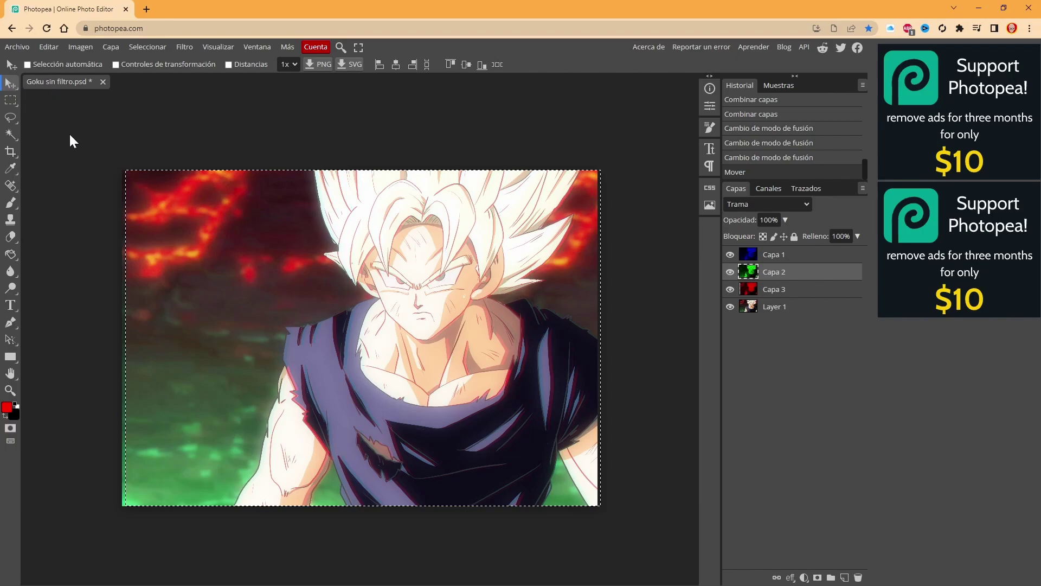
{"action": "key", "text": "m"}
{"action": "mouse_move", "coordinate": [124, 171]}
{"action": "left_mouse_down"}
{"action": "mouse_move", "coordinate": [541, 459]}
{"action": "mouse_move", "coordinate": [611, 528]}
{"action": "left_mouse_up"}
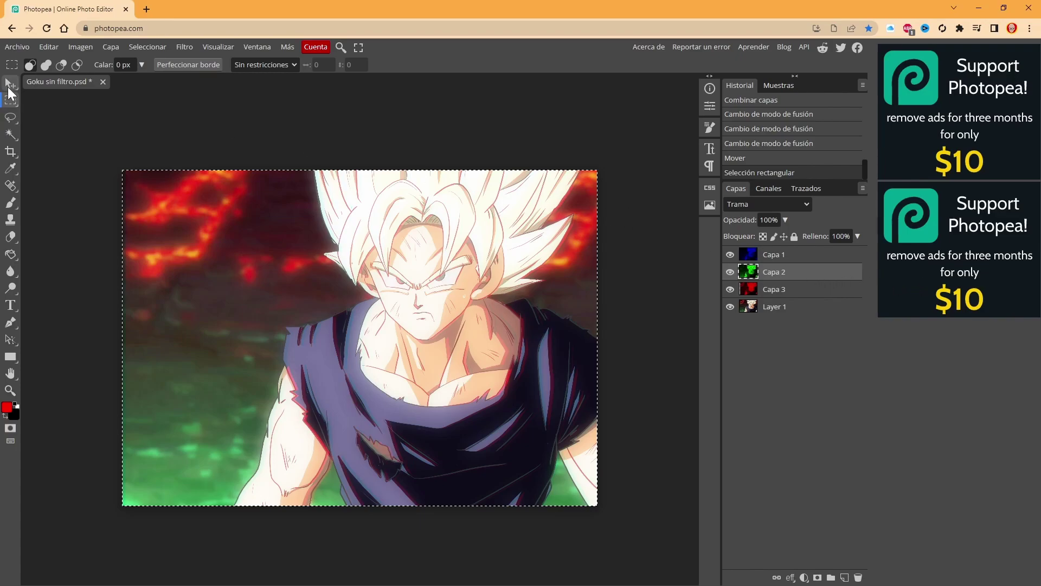
{"action": "left_click", "coordinate": [10, 83]}
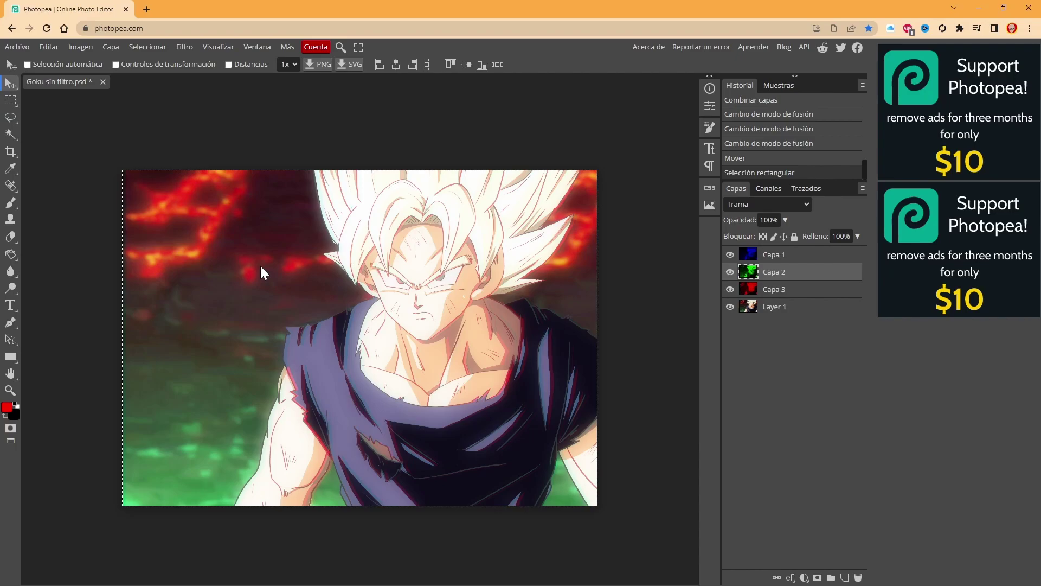
{"action": "key", "text": "ctrl"}
{"action": "left_click", "coordinate": [259, 266], "text": "ctrl"}
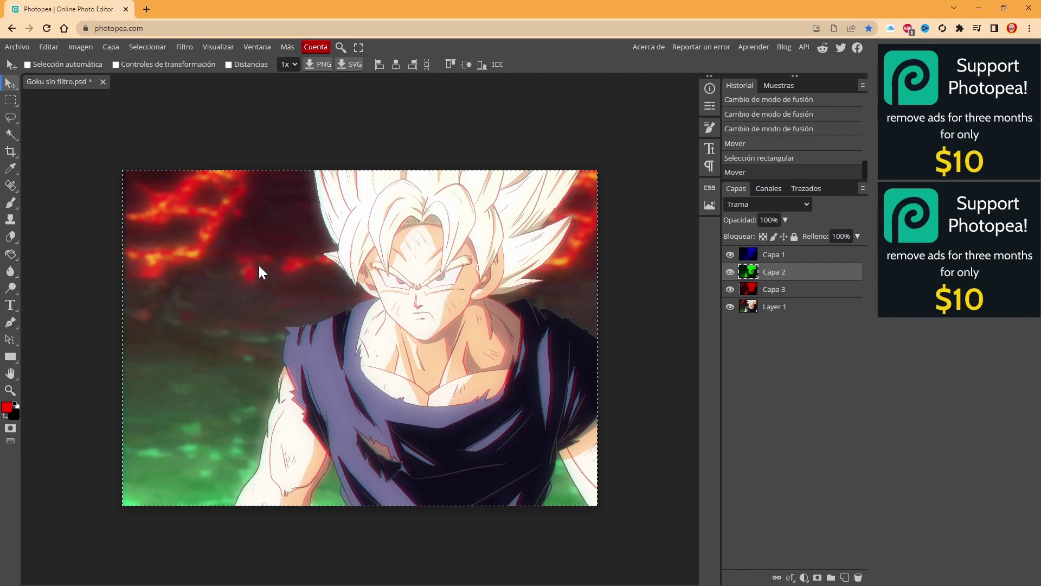
{"action": "left_click", "coordinate": [774, 289]}
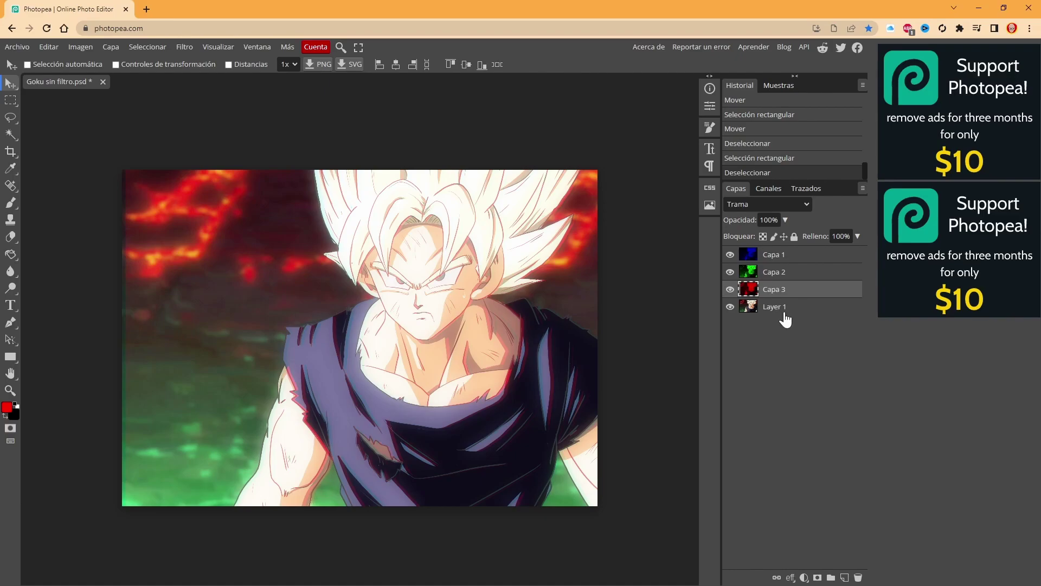
- Merge all the colour layers and the image into a single Capa 1
{"action": "left_click", "coordinate": [791, 263]}
{"action": "right_click", "coordinate": [792, 261]}
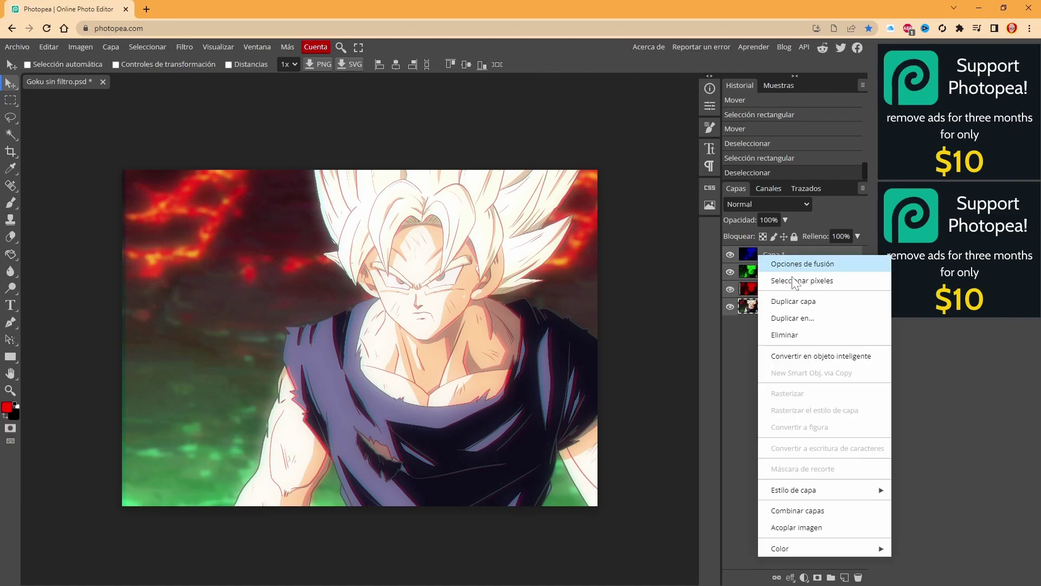
{"action": "left_click", "coordinate": [802, 511]}
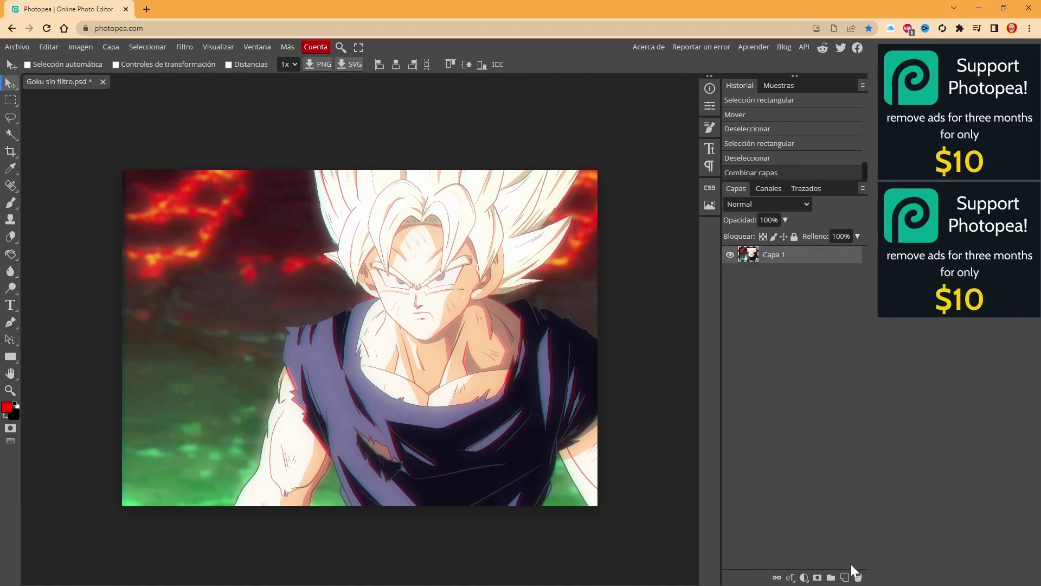
- Add a new layer on top filled with solid black
{"action": "left_click", "coordinate": [845, 577]}
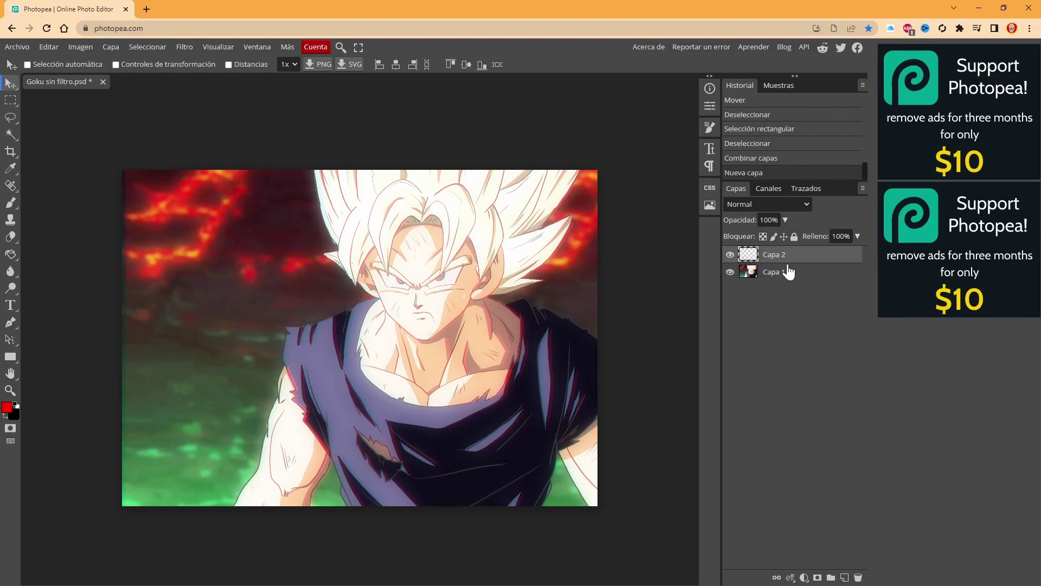
{"action": "left_click", "coordinate": [7, 407]}
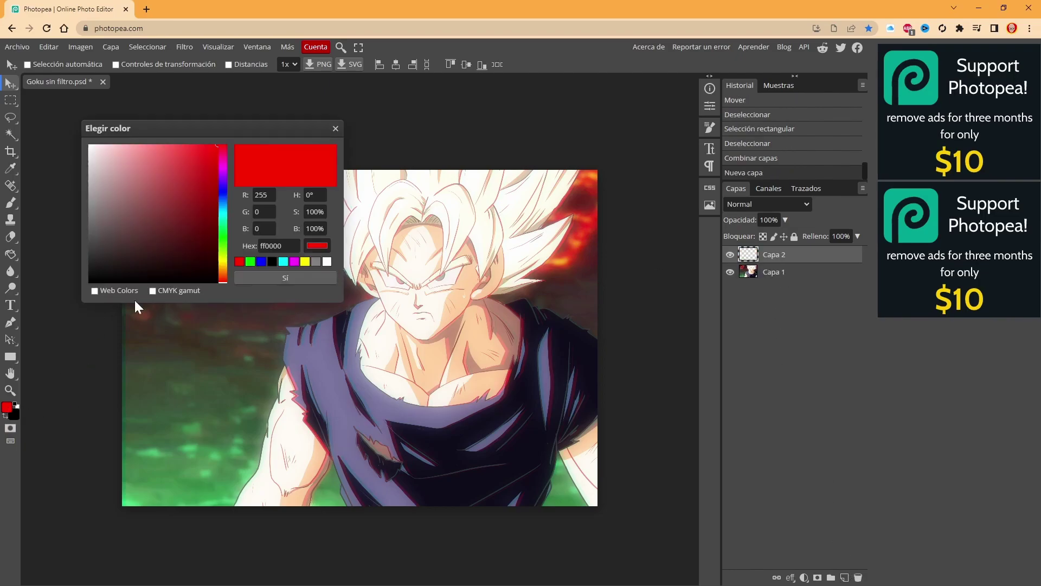
{"action": "left_click", "coordinate": [272, 263]}
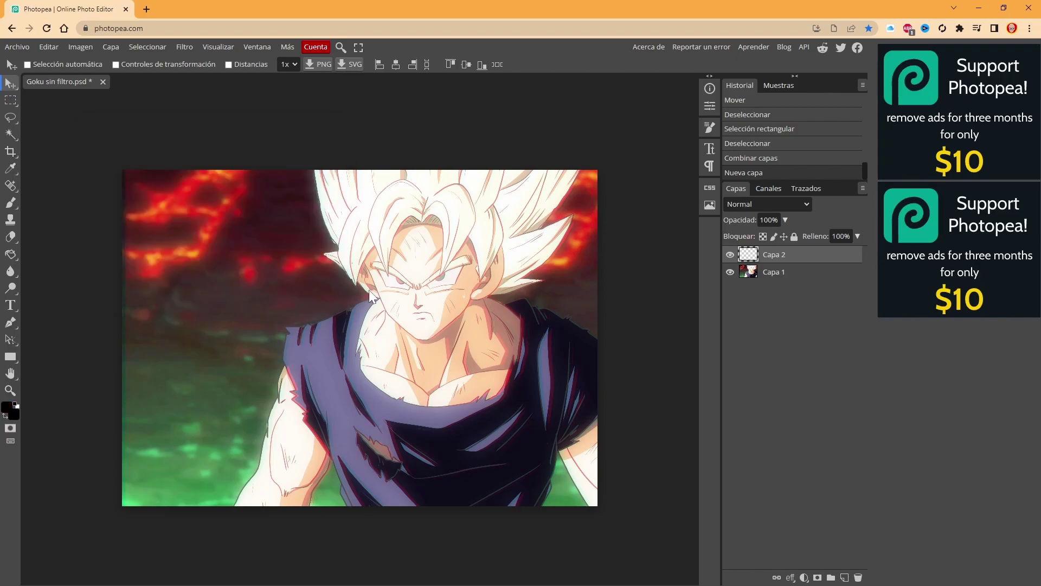
{"action": "left_click", "coordinate": [10, 253]}
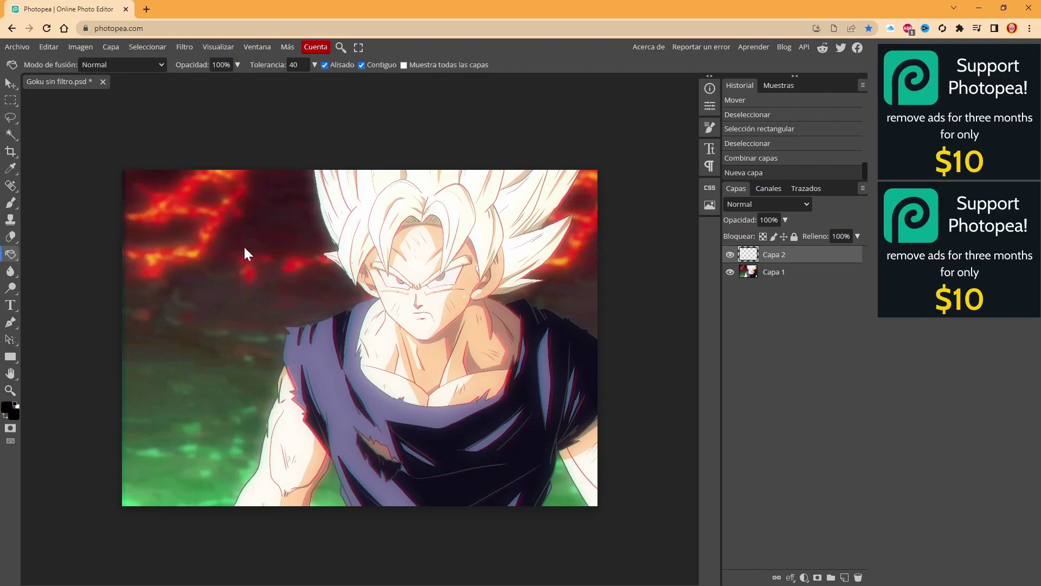
{"action": "left_click", "coordinate": [245, 250]}
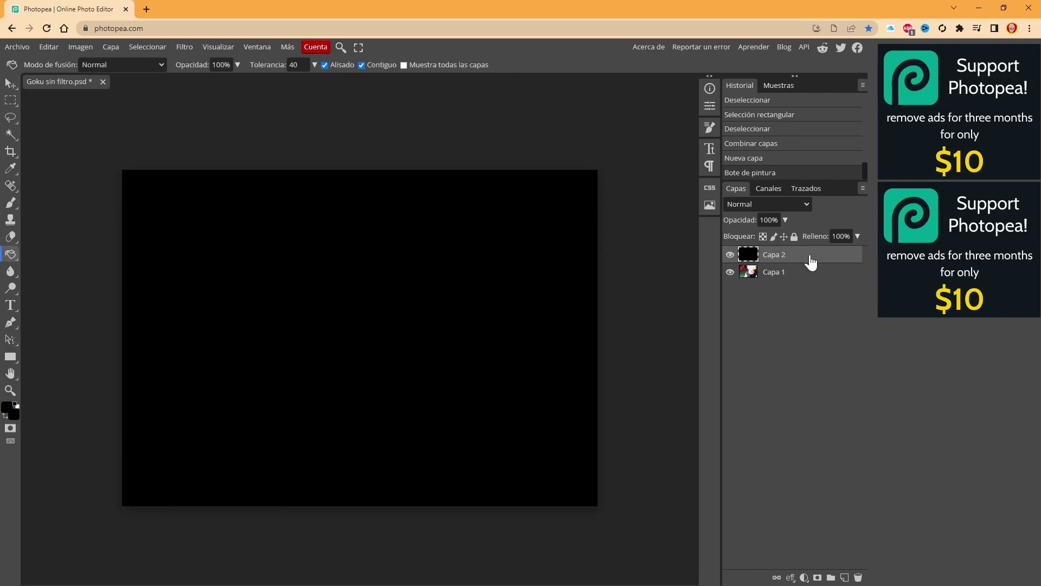
- Apply 20% Añadir ruido noise to the black Capa 2 layer
{"action": "left_click", "coordinate": [183, 48]}
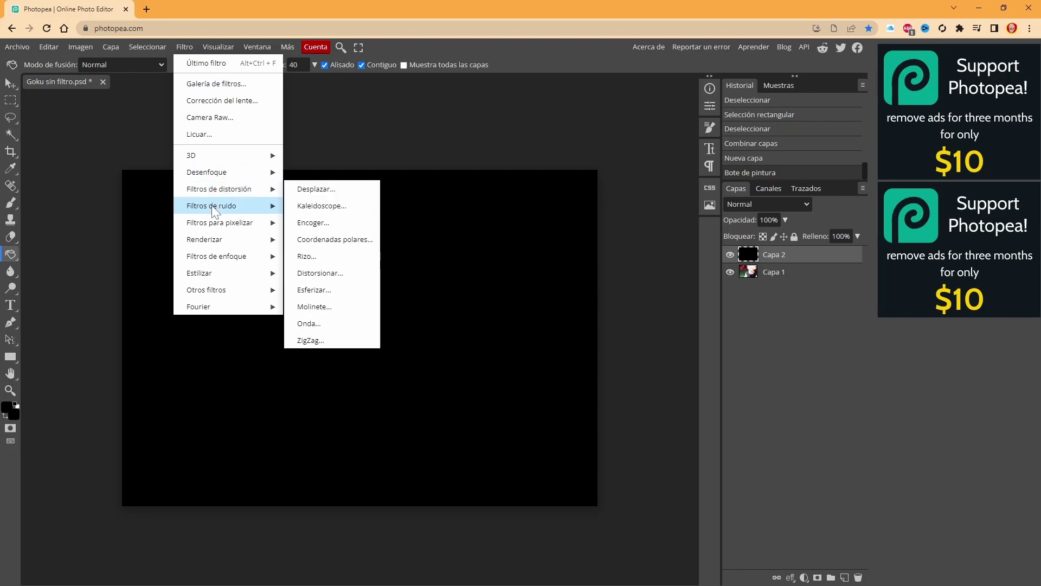
{"action": "mouse_move", "coordinate": [211, 206]}
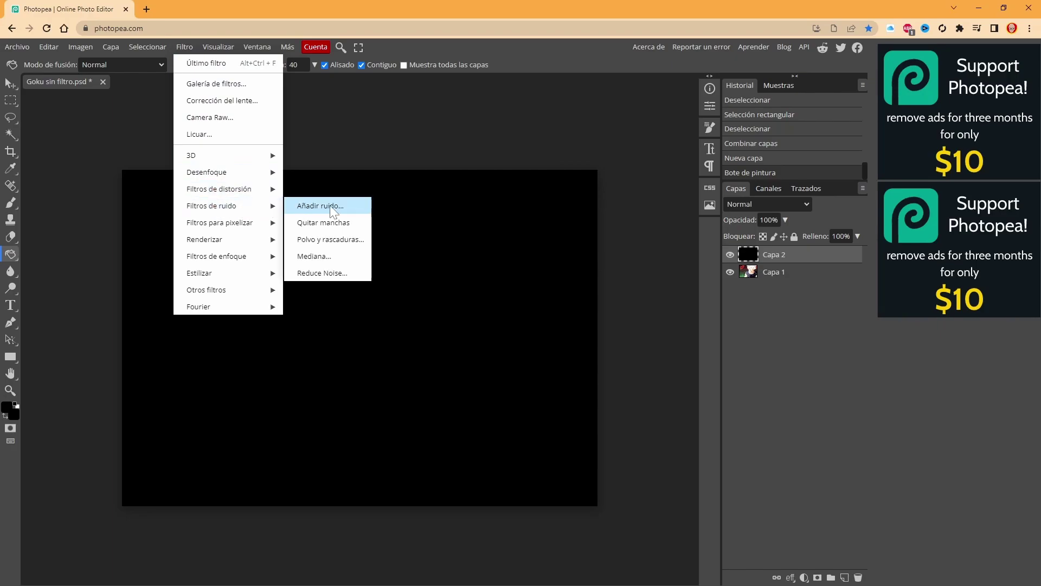
{"action": "left_click", "coordinate": [332, 207]}
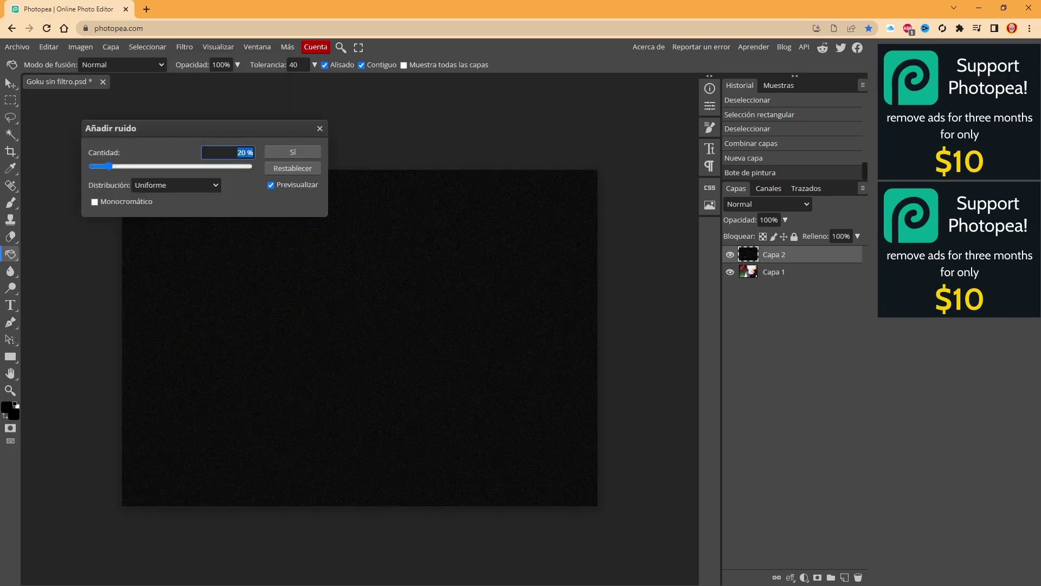
{"action": "left_click", "coordinate": [305, 154]}
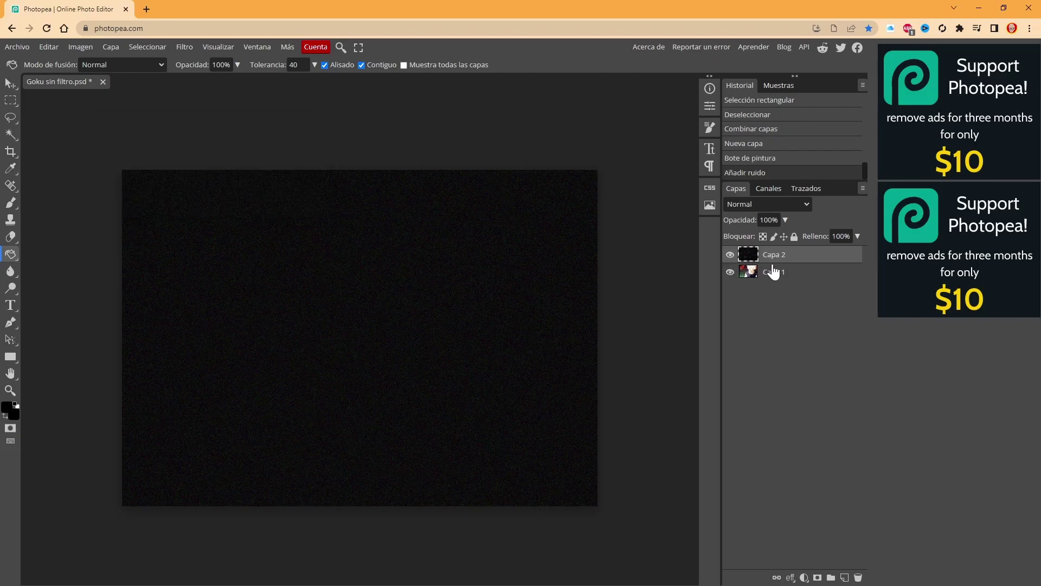
{"action": "left_click", "coordinate": [784, 205]}
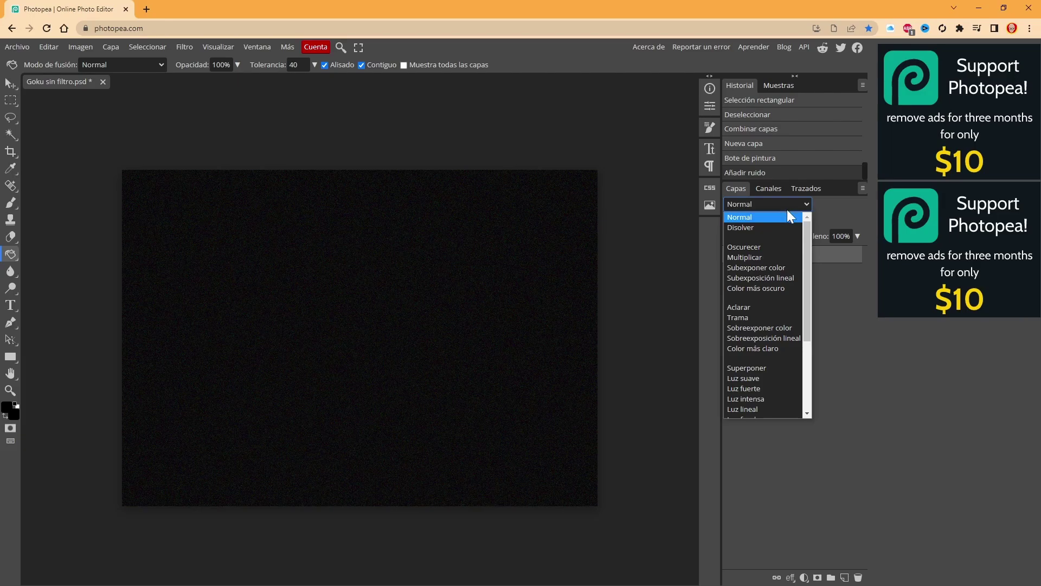
- Set the noise layer to Superponer blend mode at about 69% opacity
{"action": "left_click", "coordinate": [750, 368]}
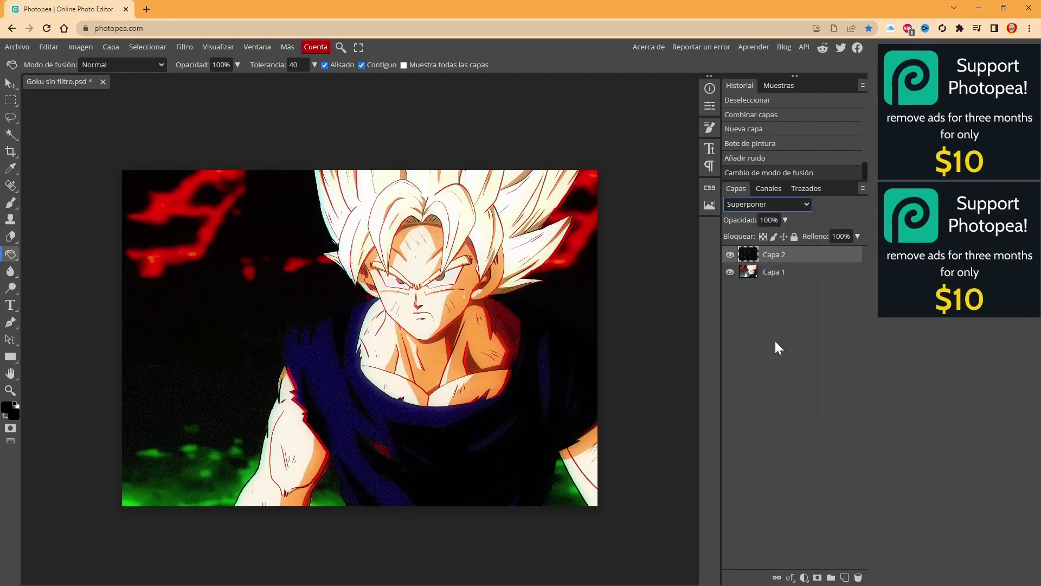
{"action": "left_click_drag", "start_coordinate": [784, 221], "coordinate": [770, 236]}
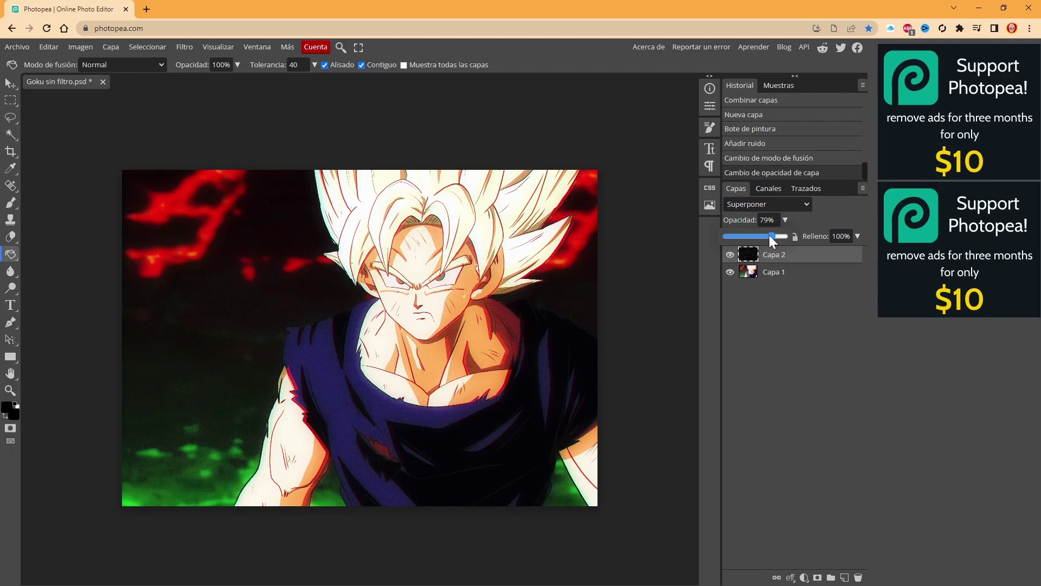
{"action": "left_click_drag", "start_coordinate": [769, 236], "coordinate": [767, 236]}
- Merge the noise layer with the image layer Capa 1 using Combinar capas
{"action": "left_click", "coordinate": [790, 271]}
{"action": "right_click", "coordinate": [790, 271]}
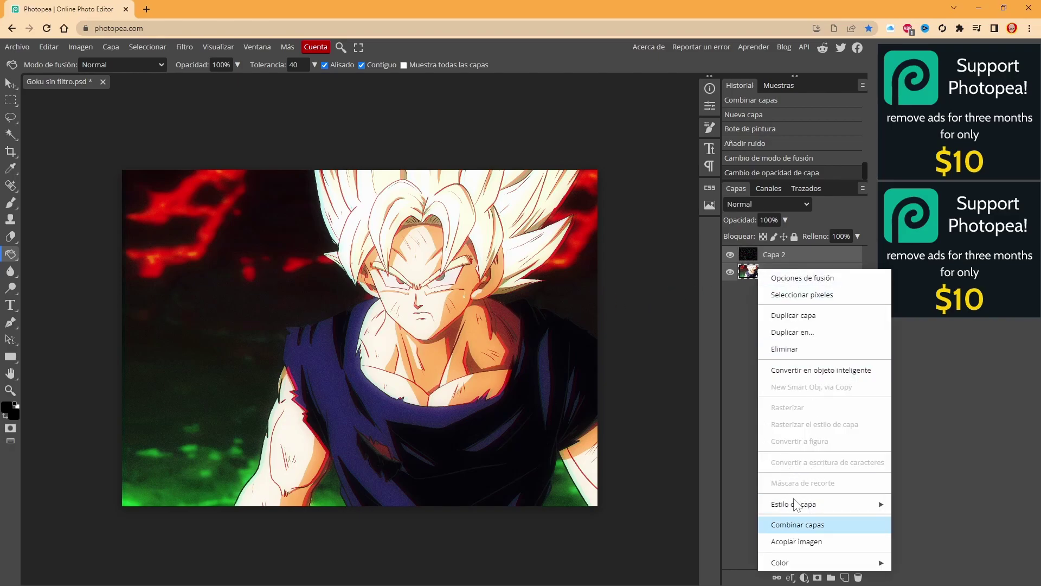
{"action": "left_click", "coordinate": [790, 524]}
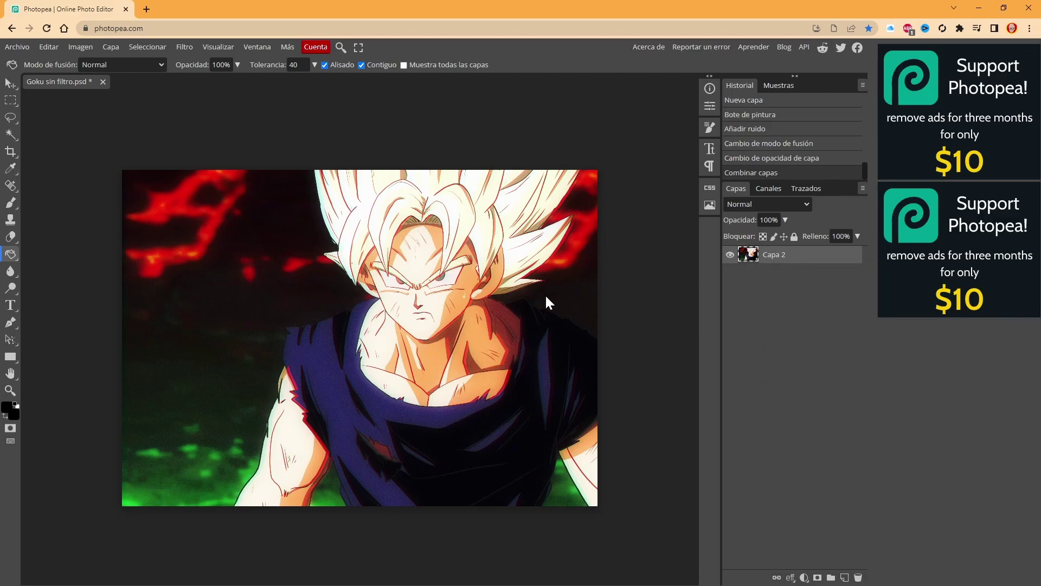
{"action": "scroll", "coordinate": [437, 299], "scroll_direction": "up", "scroll_amount": 3}
{"action": "scroll", "coordinate": [450, 298], "scroll_direction": "up", "scroll_amount": 2}
{"action": "scroll", "coordinate": [463, 297], "scroll_direction": "up", "scroll_amount": 2}
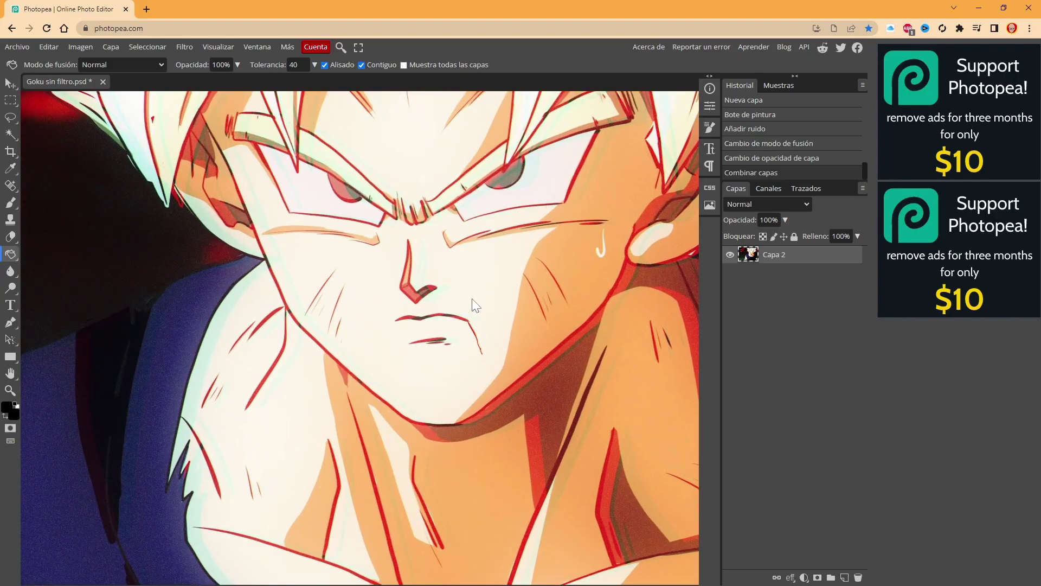
{"action": "scroll", "coordinate": [221, 204], "scroll_direction": "down", "scroll_amount": 2}
{"action": "scroll", "coordinate": [470, 243], "scroll_direction": "down", "scroll_amount": 1}
{"action": "scroll", "coordinate": [470, 243], "scroll_direction": "down", "scroll_amount": 1}
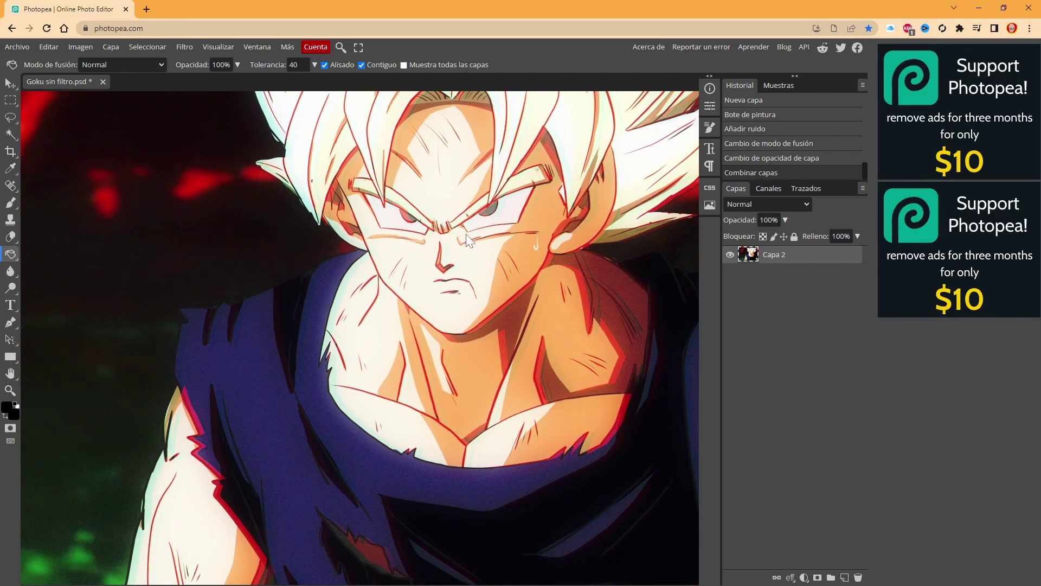
{"action": "scroll", "coordinate": [467, 235], "scroll_direction": "down", "scroll_amount": 1}
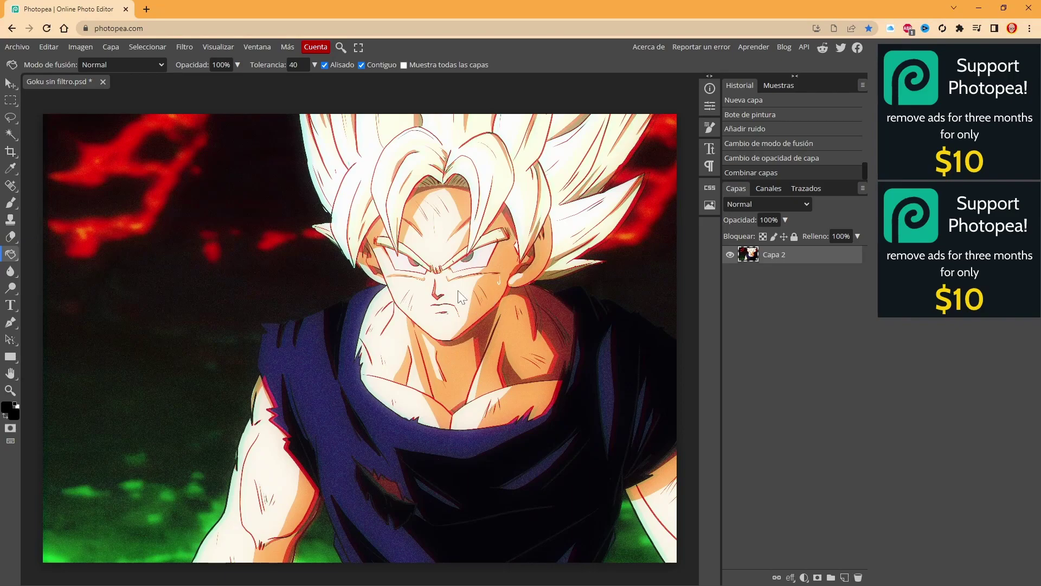
{"action": "scroll", "coordinate": [456, 292], "scroll_direction": "down", "scroll_amount": 1}
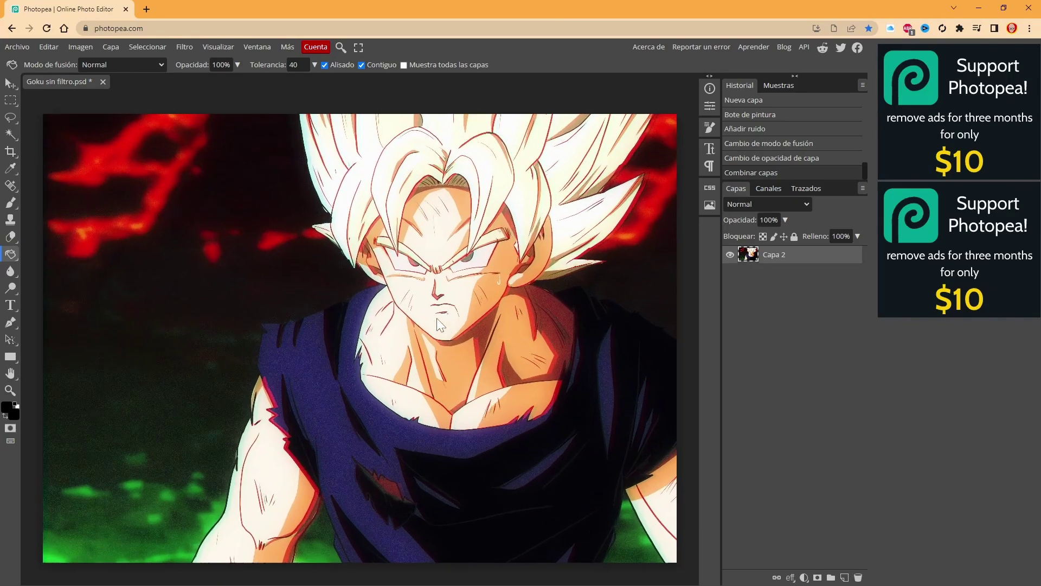